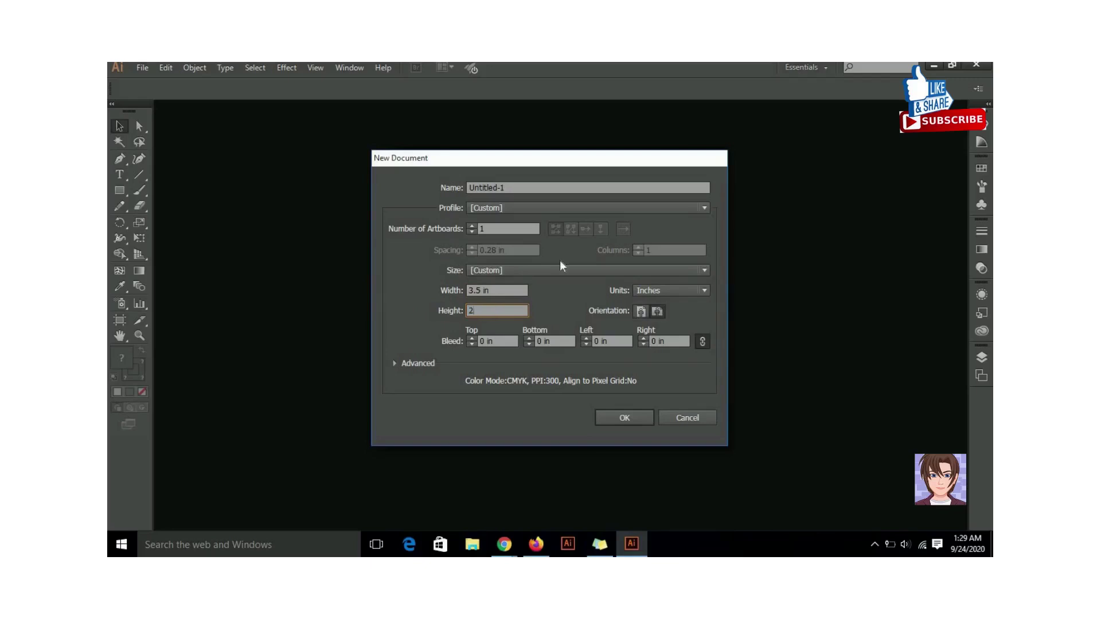
Step: Create the 3.5 × 2 in document in landscape orientation
click(658, 312)
click(625, 418)
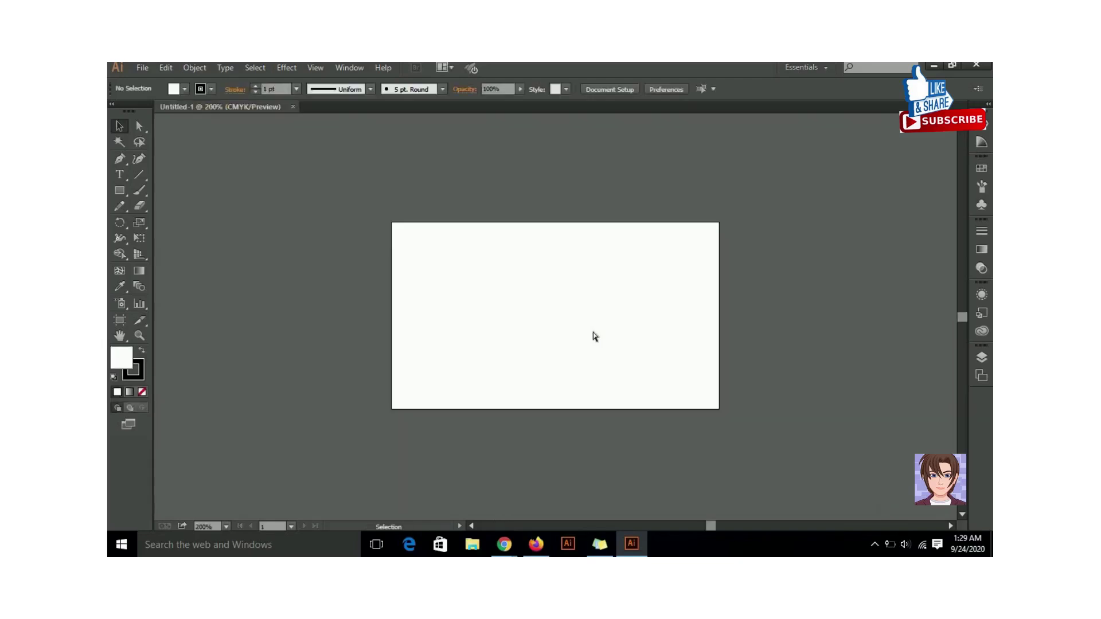
Step: Draw a 3.5 × 2 in rectangle that covers the whole artboard from corner to corner
key(ctrl+equal)
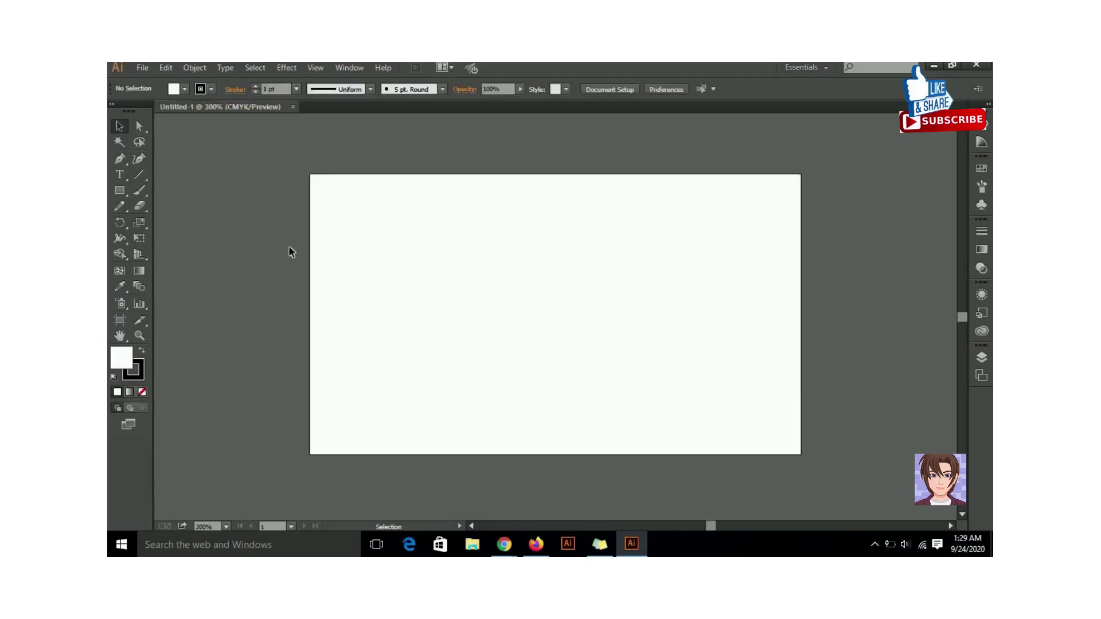
click(120, 190)
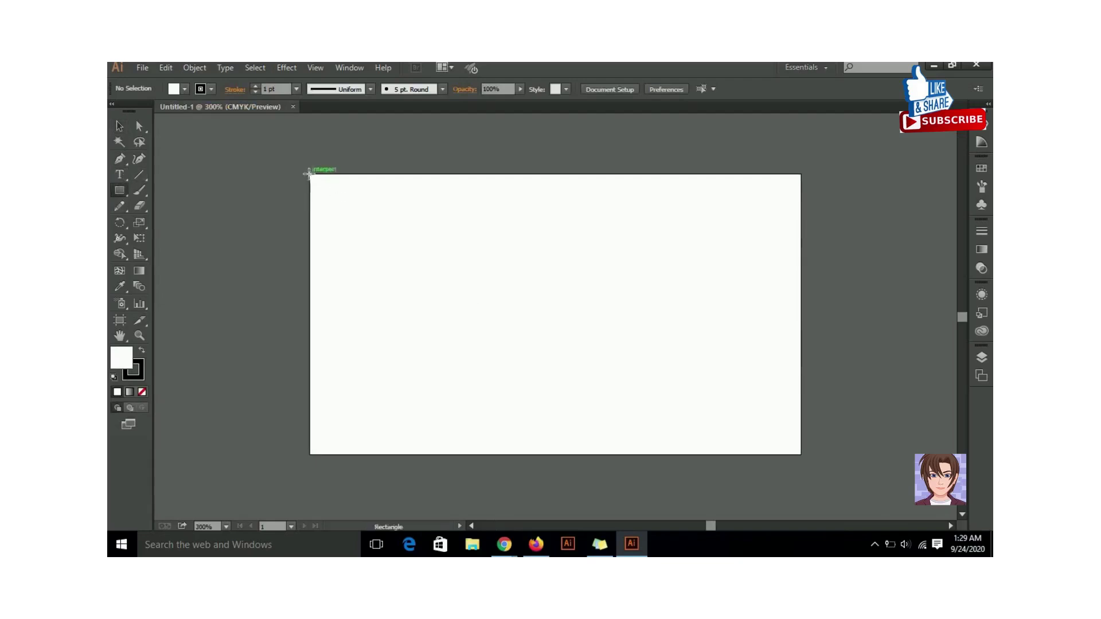
mouse_move(308, 173)
mouse_down()
mouse_move(592, 415)
mouse_move(658, 436)
mouse_move(793, 434)
mouse_move(809, 442)
mouse_move(794, 453)
mouse_move(796, 481)
mouse_move(795, 443)
mouse_move(800, 455)
mouse_up()
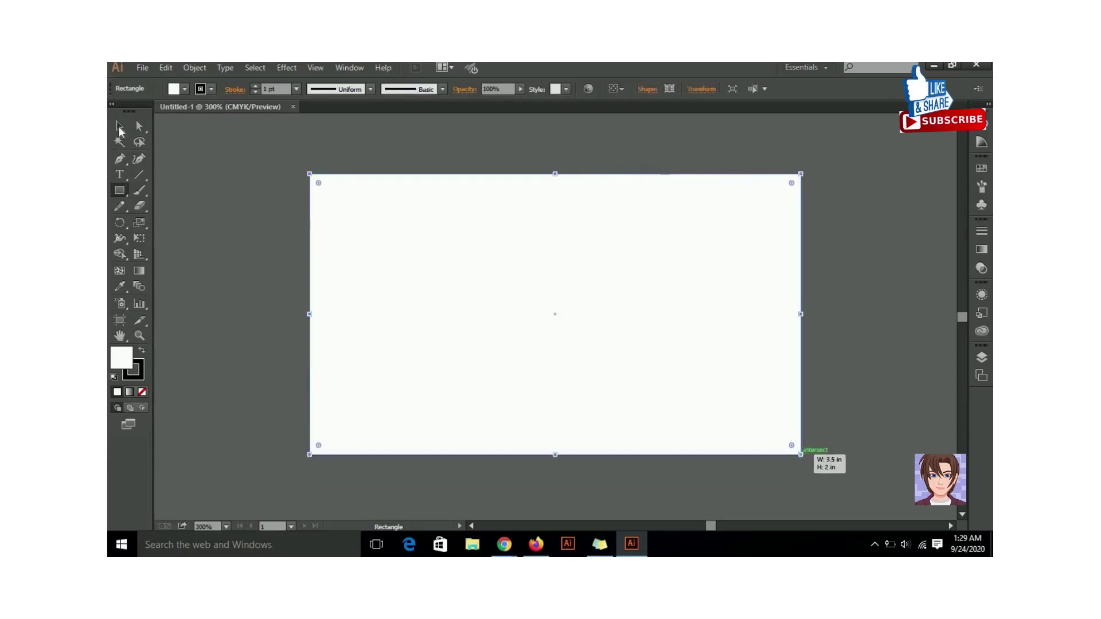
click(121, 126)
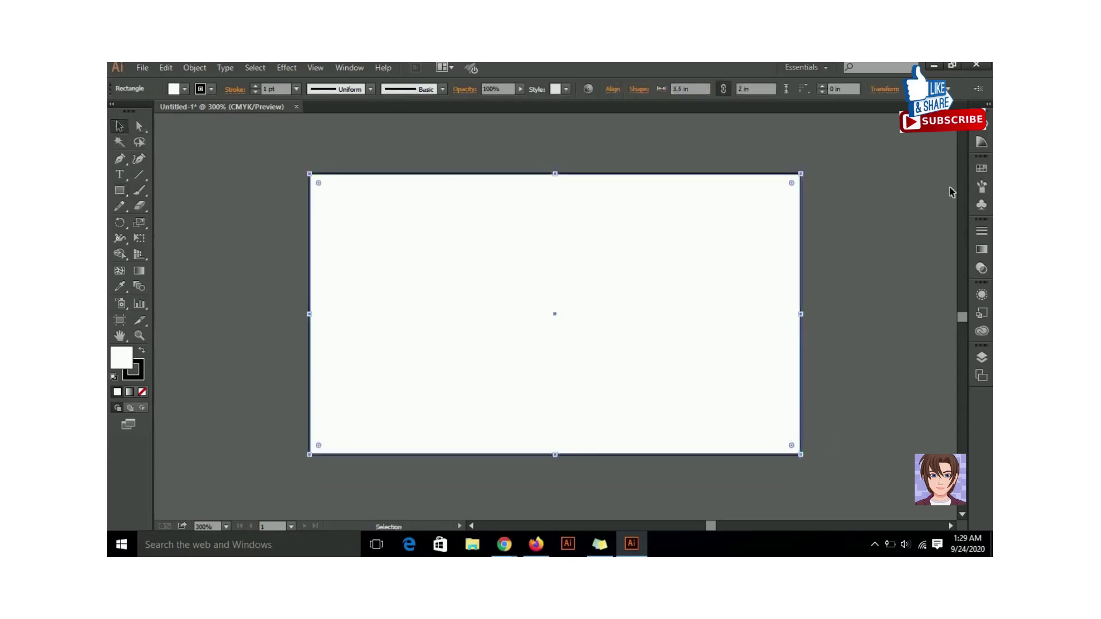
Step: Fill the rectangle with the dark grey swatch next to black in the greys group
click(982, 190)
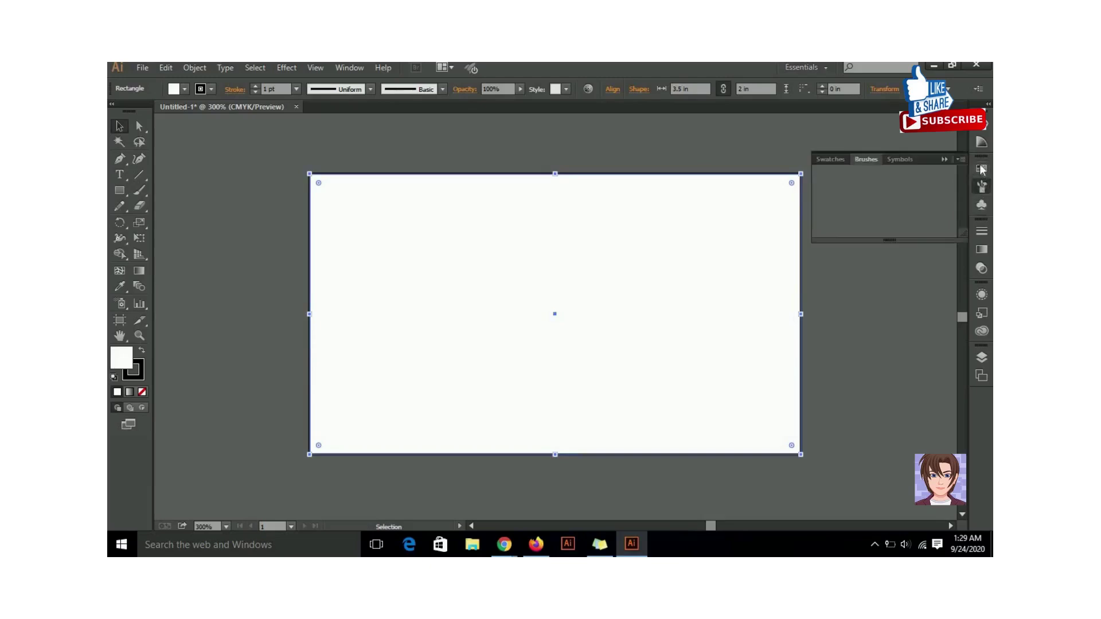
click(982, 169)
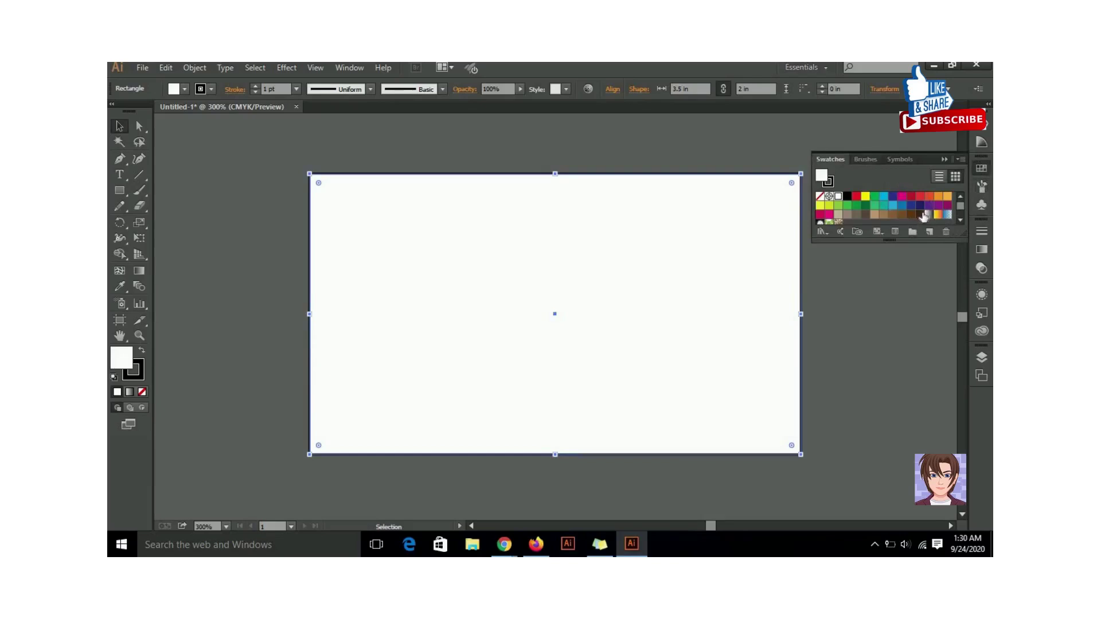
click(858, 215)
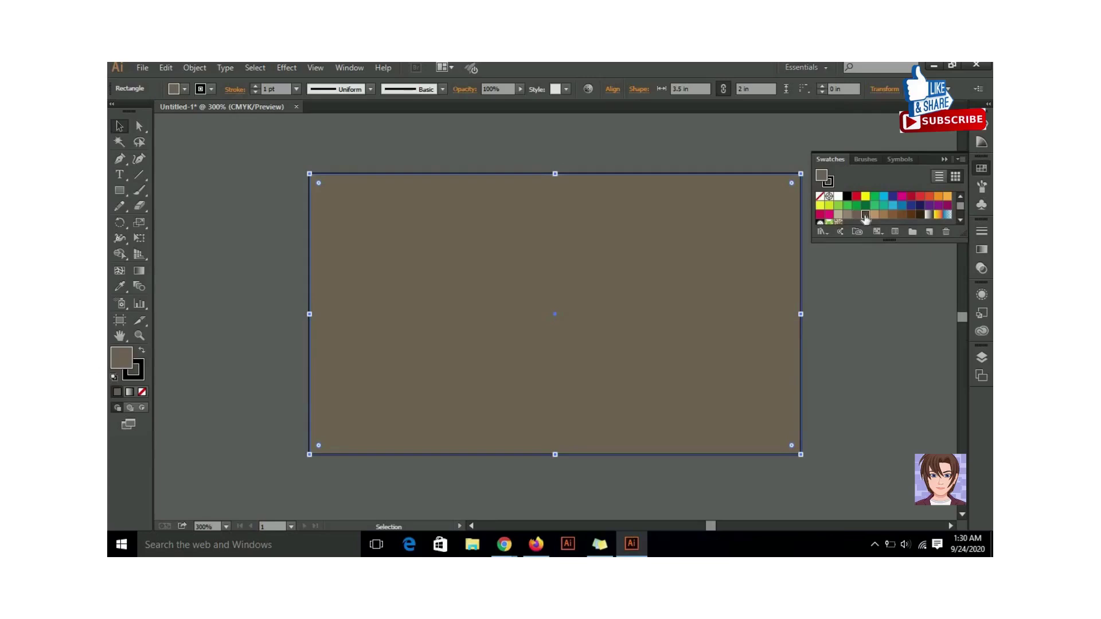
click(865, 215)
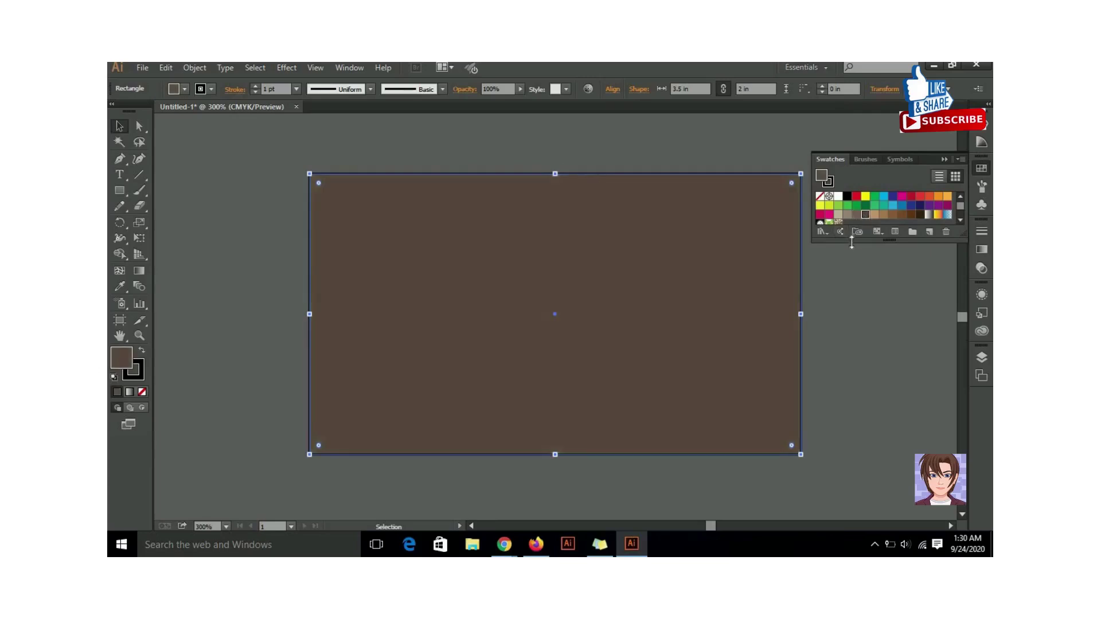
drag(852, 246, 851, 327)
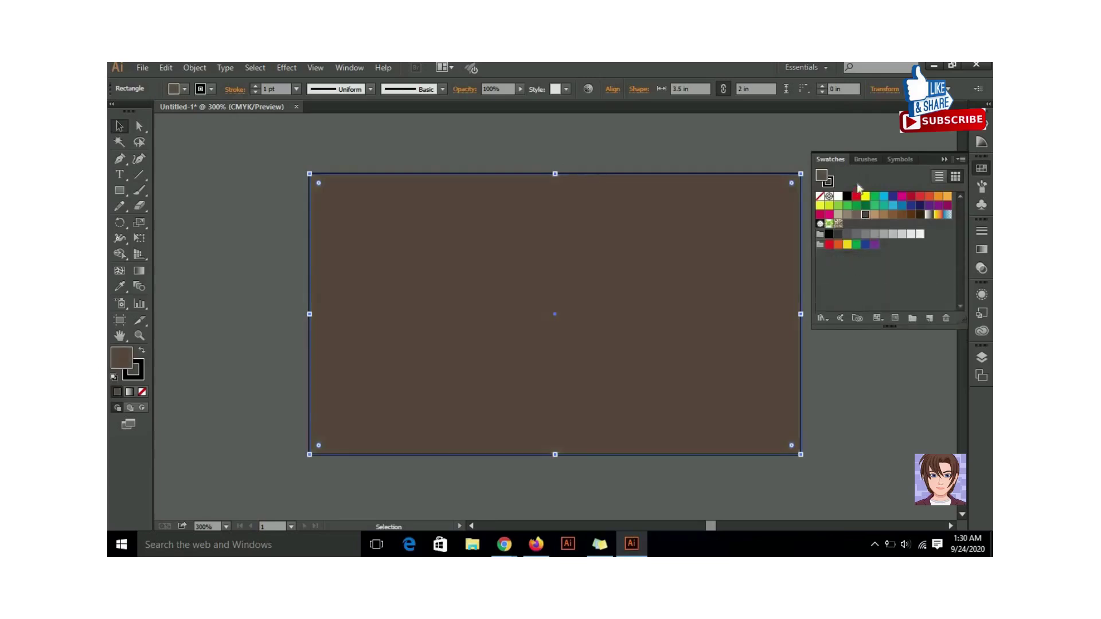
click(848, 235)
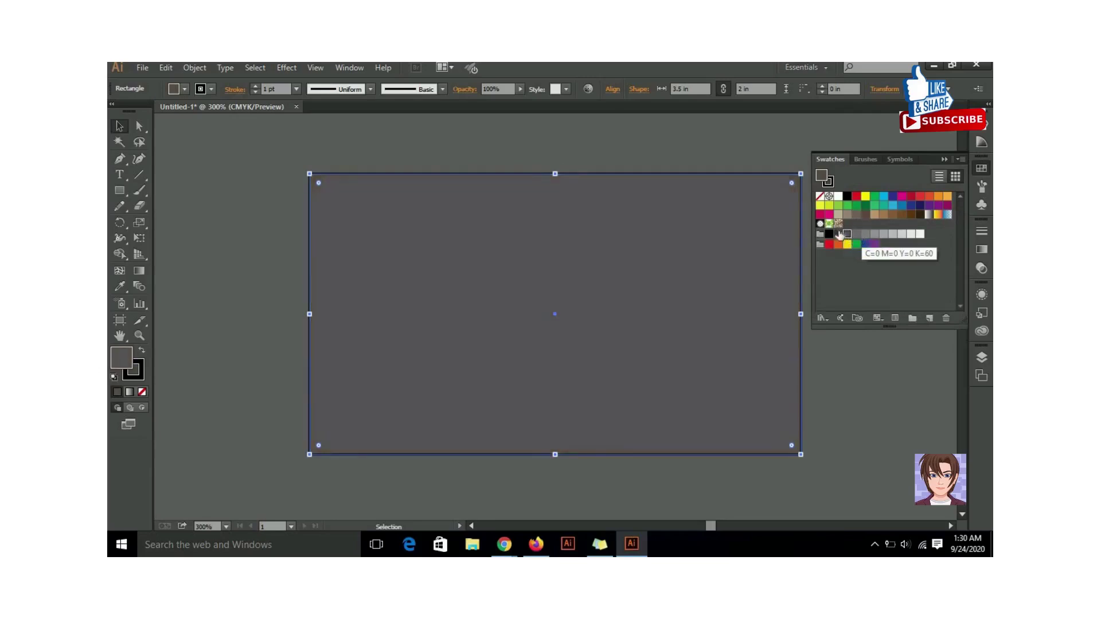
click(839, 235)
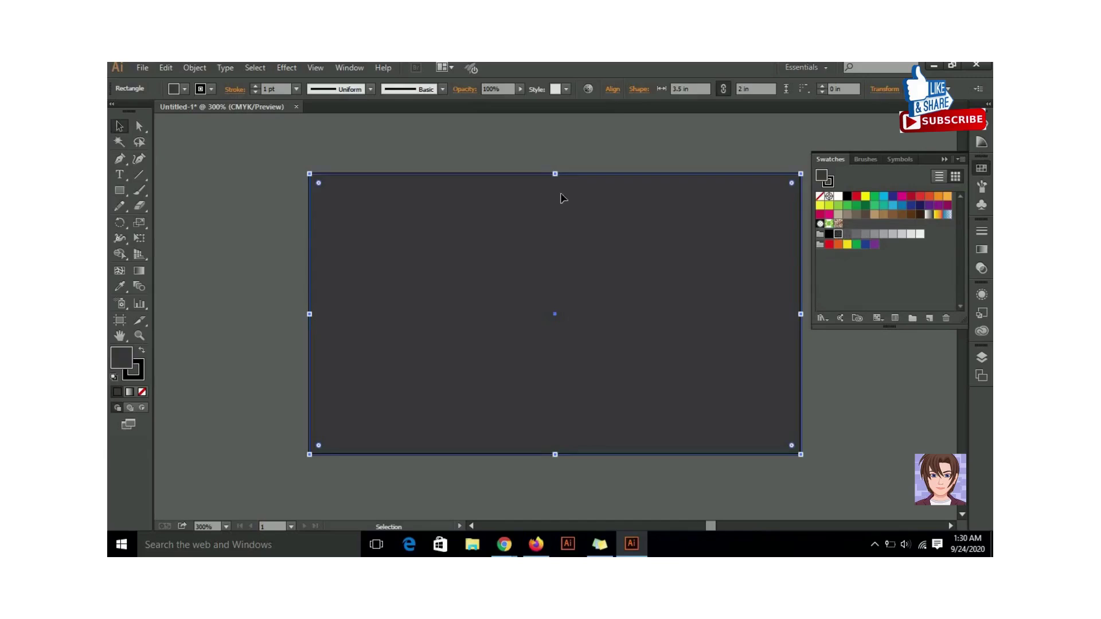
Step: Remove the rectangle's stroke and deselect it
click(141, 376)
click(142, 392)
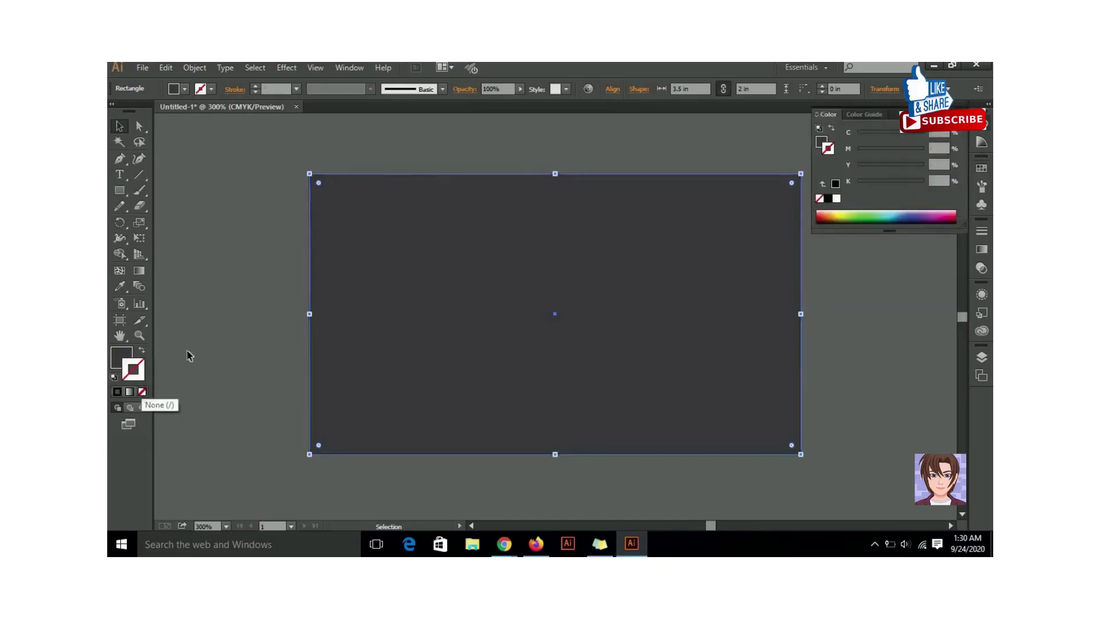
click(262, 289)
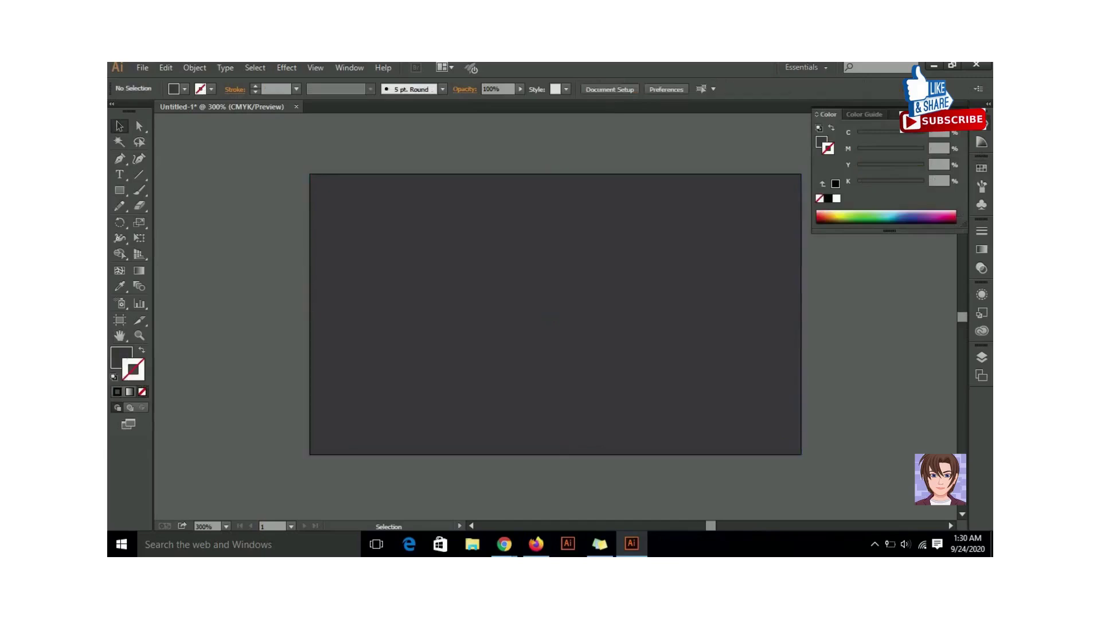
Step: Detach the Swatches panel from its dock and place it as a floating panel beside the artboard
click(982, 168)
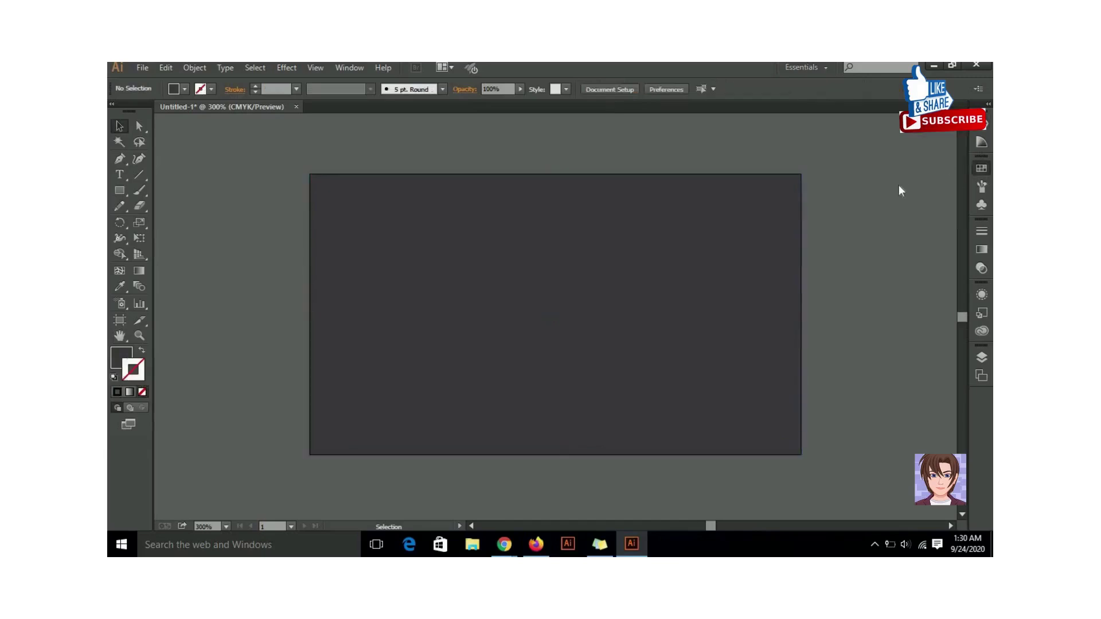
drag(827, 161, 765, 143)
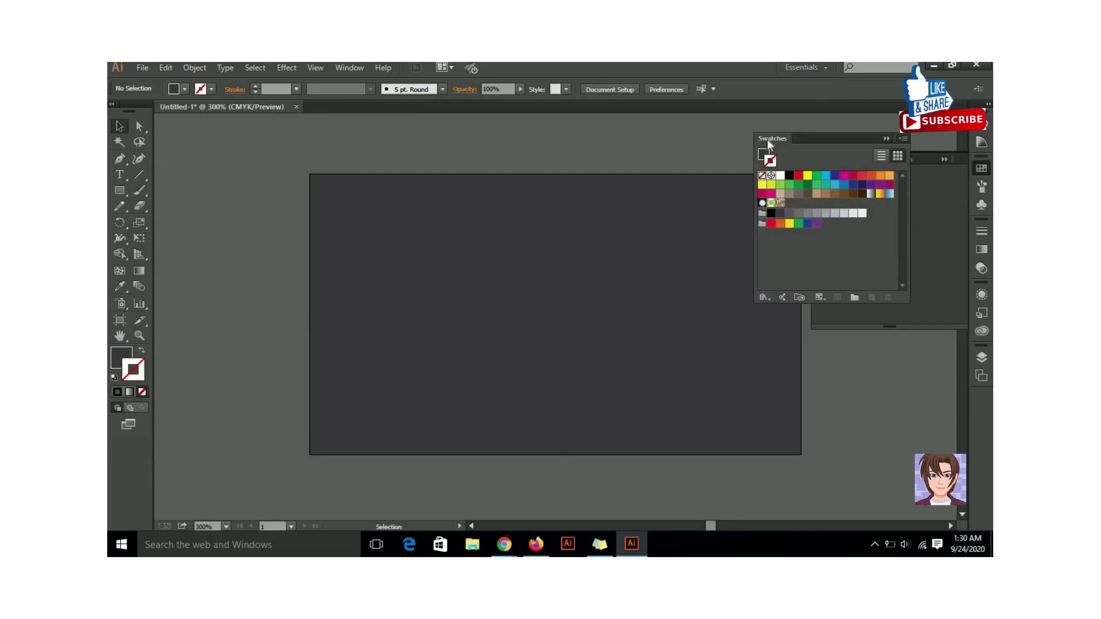
click(944, 157)
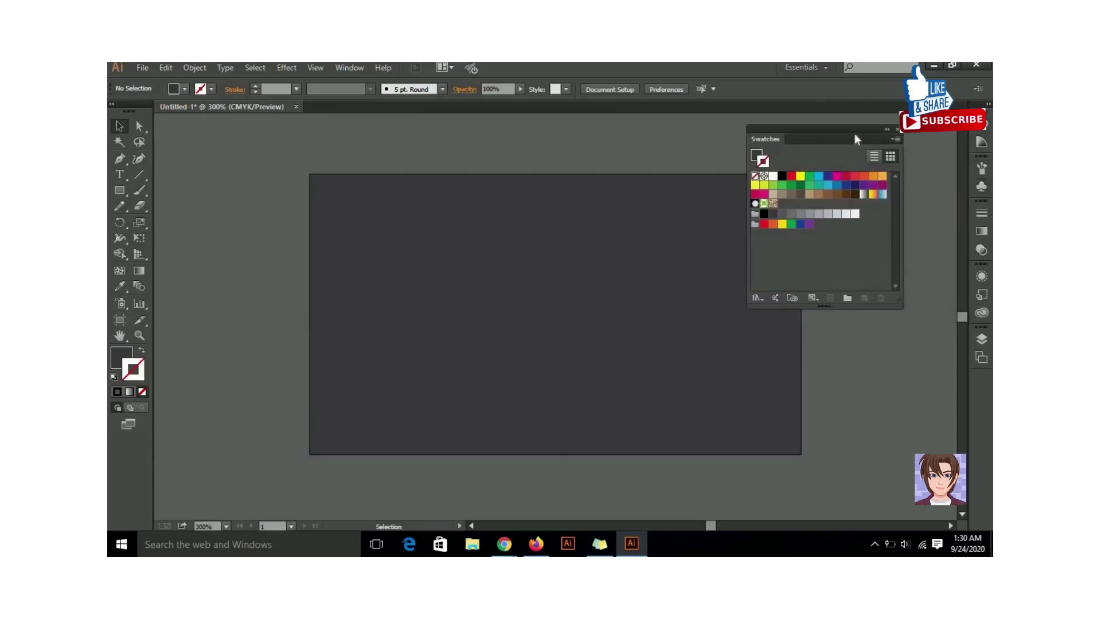
drag(899, 154, 903, 152)
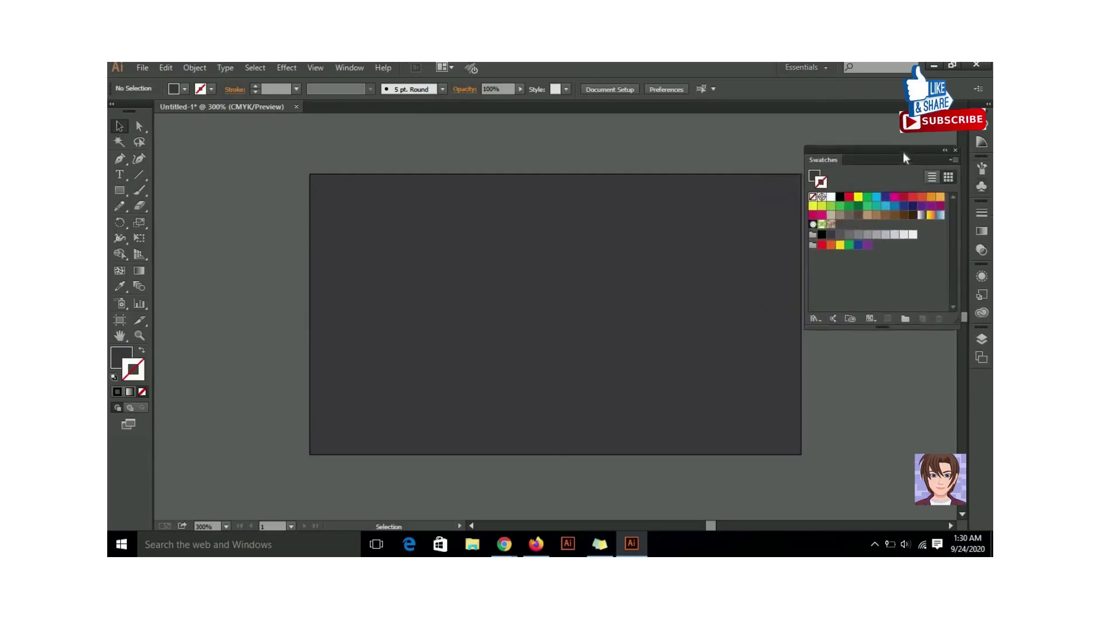
Step: Draw a closed four-point Pen shape extending past the artboard's left side, with a diagonal edge from above its upper-left area to below its lower-right area
click(544, 285)
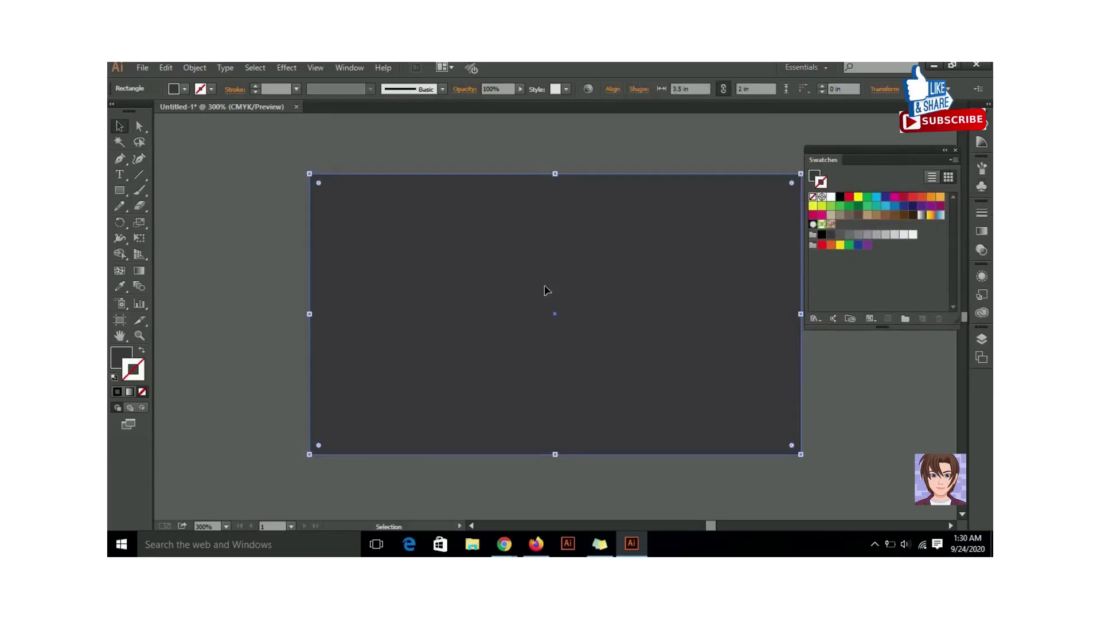
click(276, 231)
key(p)
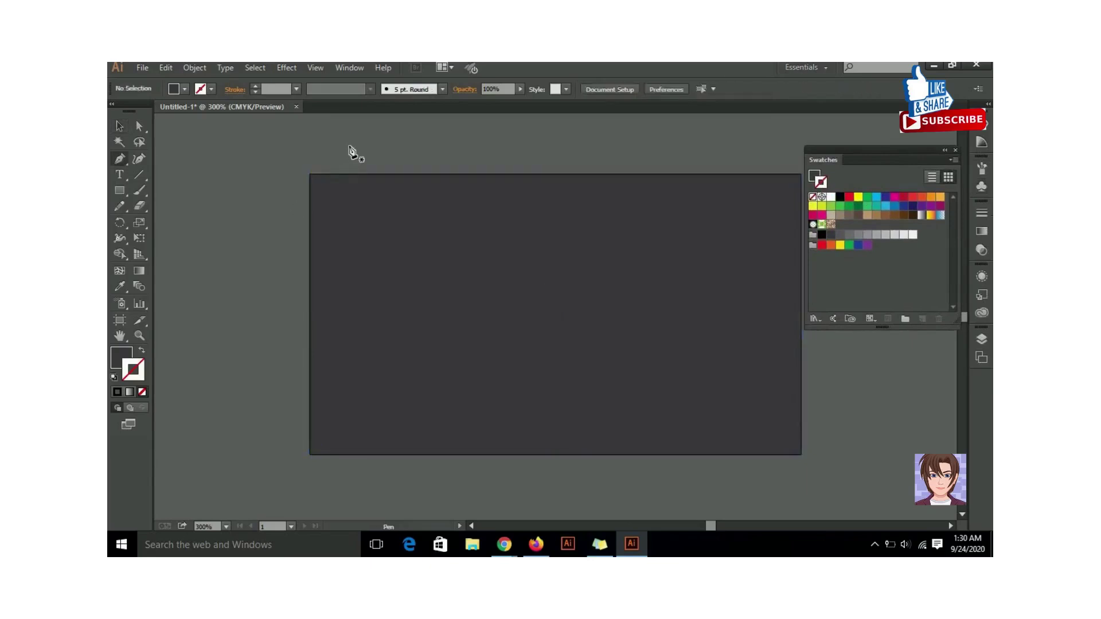
click(353, 147)
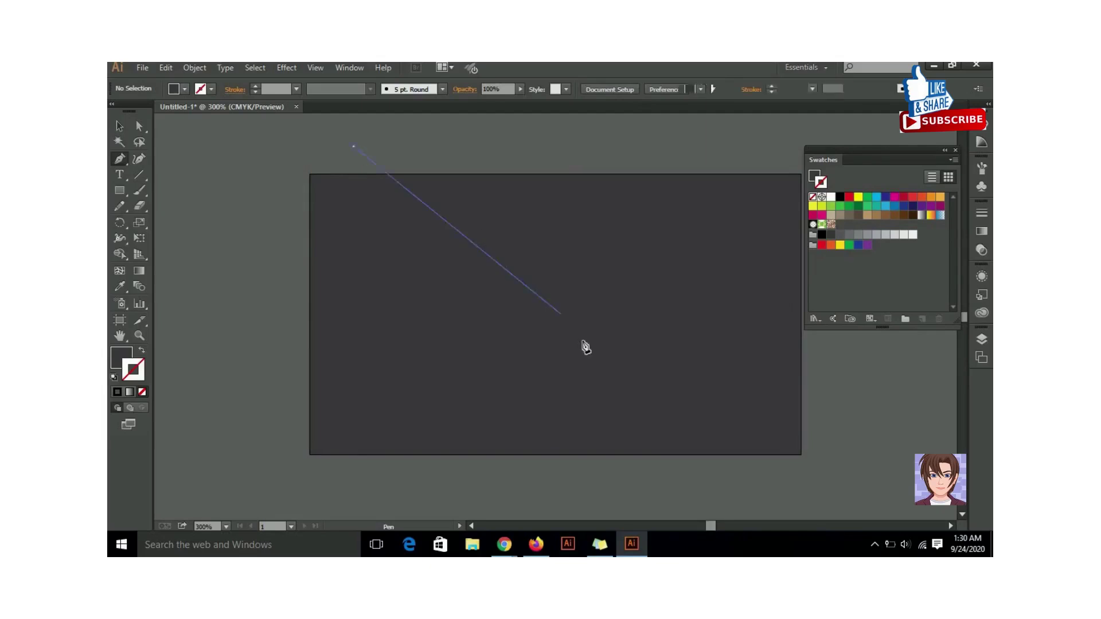
click(715, 475)
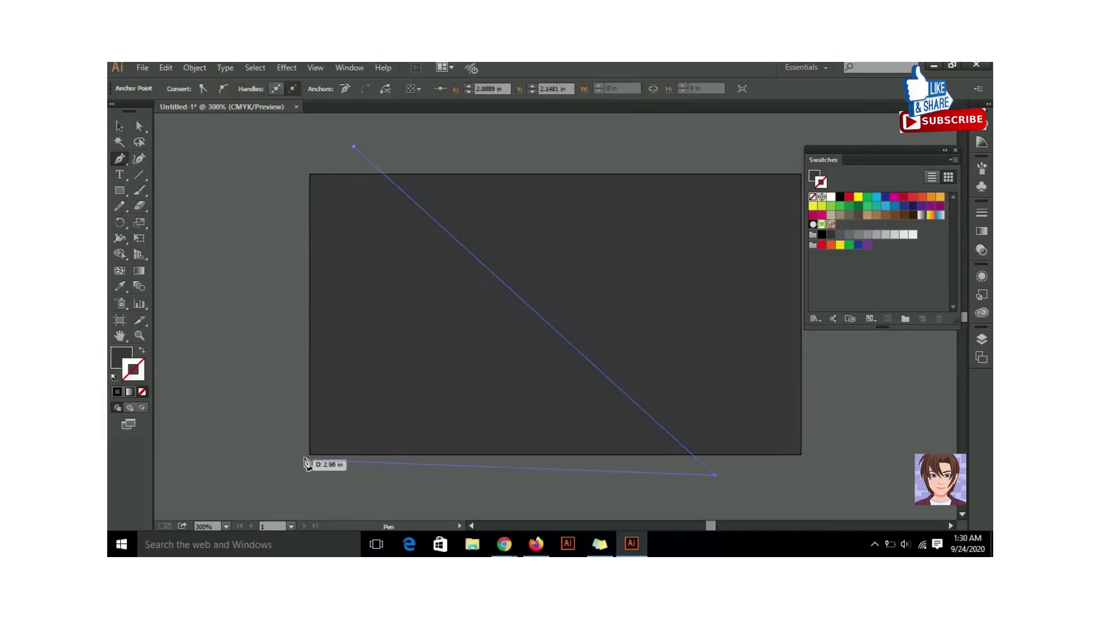
click(273, 463)
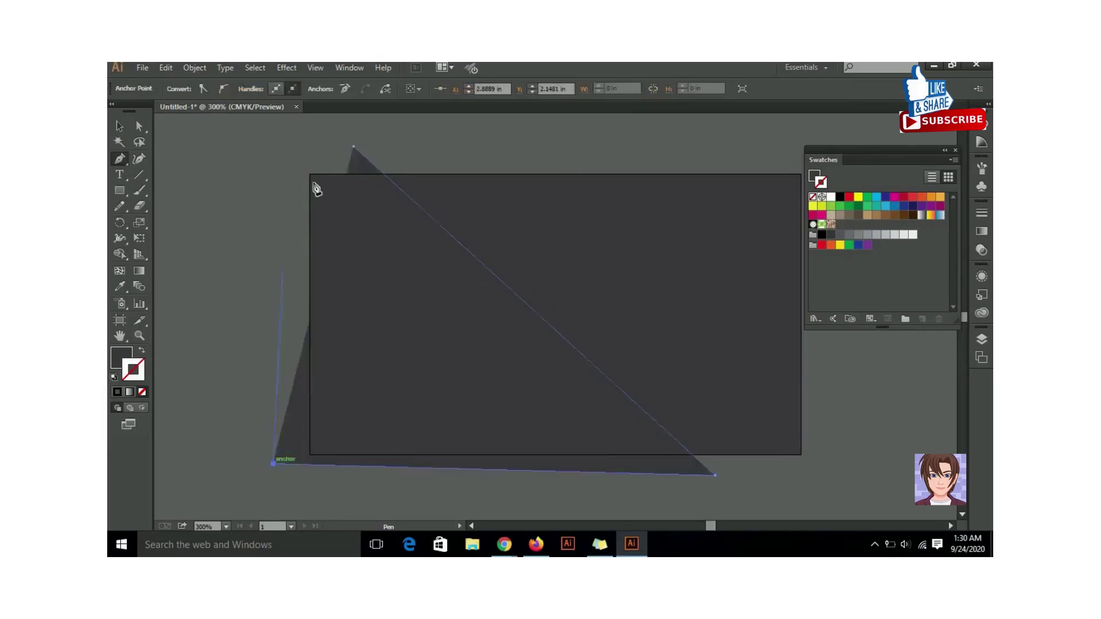
click(287, 167)
click(355, 149)
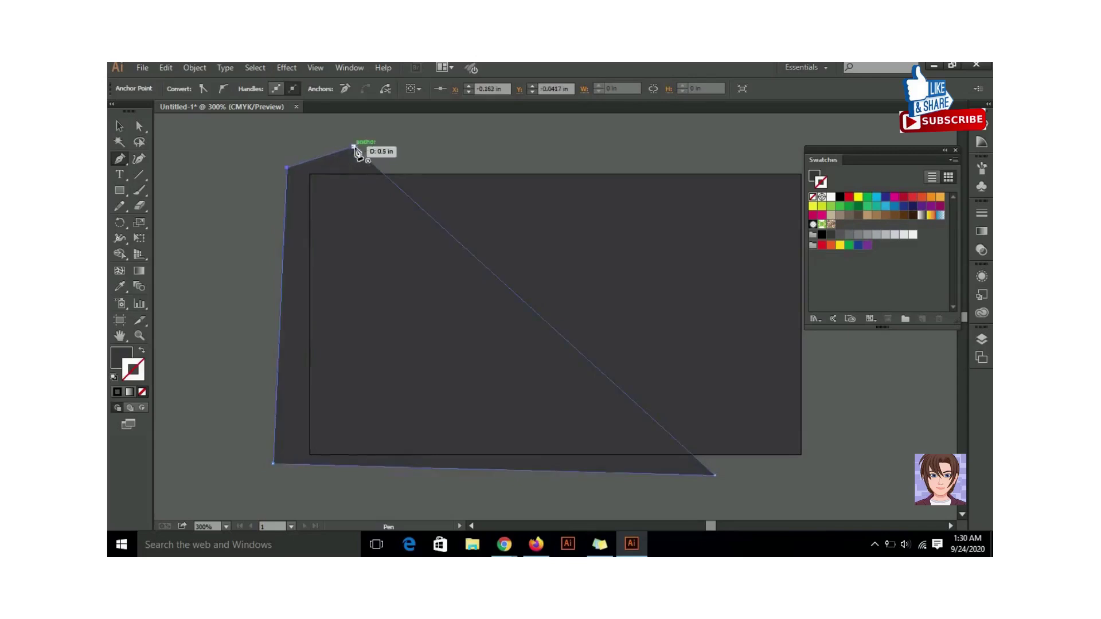
click(118, 127)
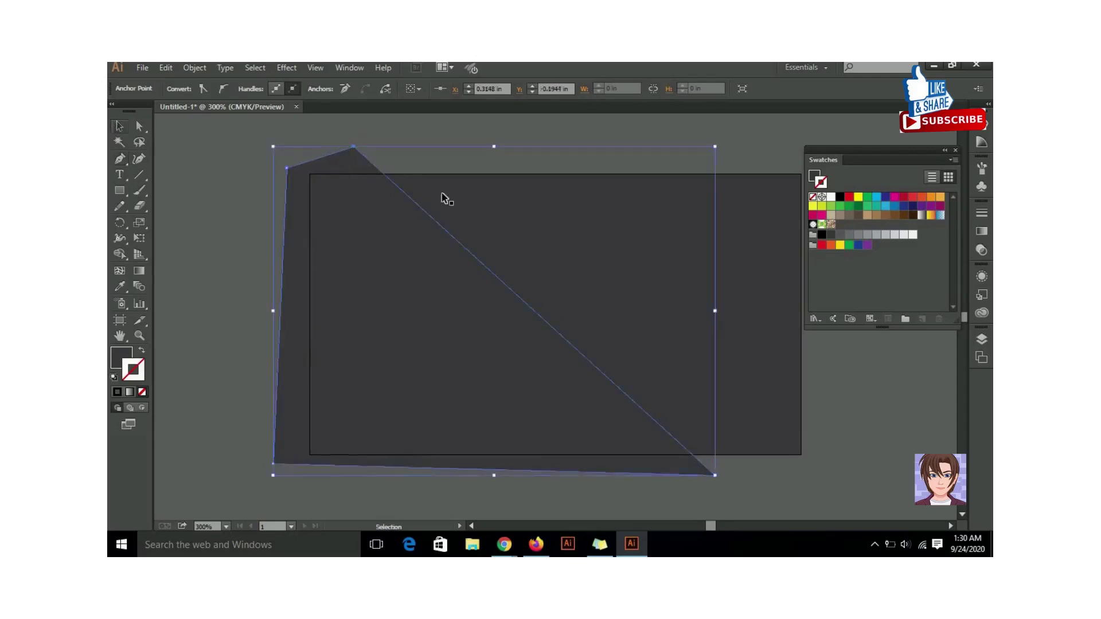
Step: Display Pathfinder as a separate floating panel below Swatches and close the remaining Transform and Align group
shift+click(717, 311)
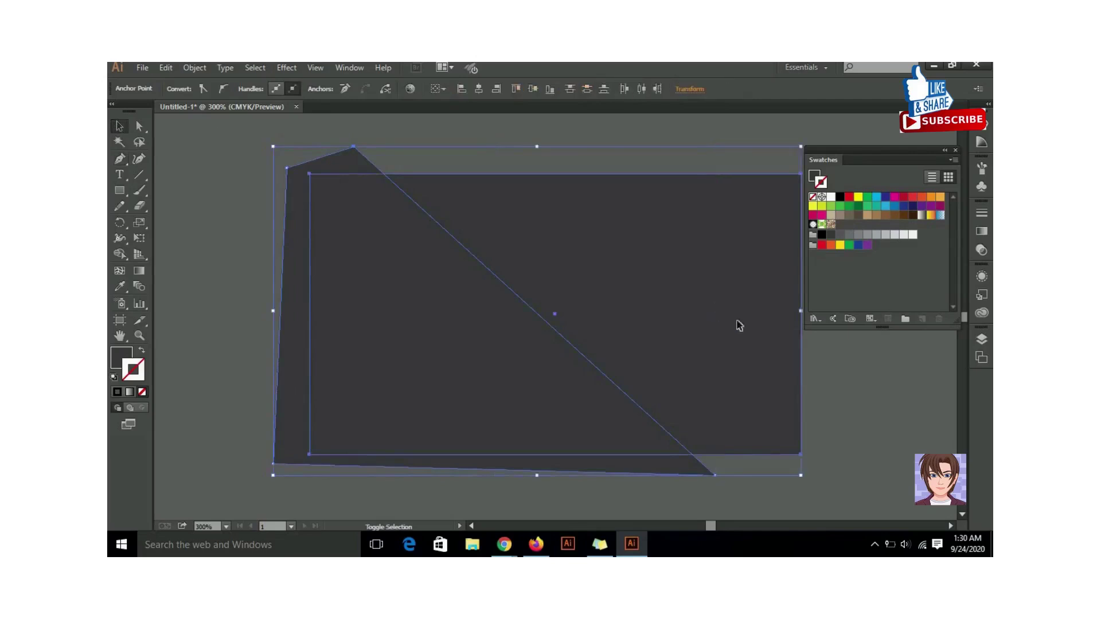
click(351, 69)
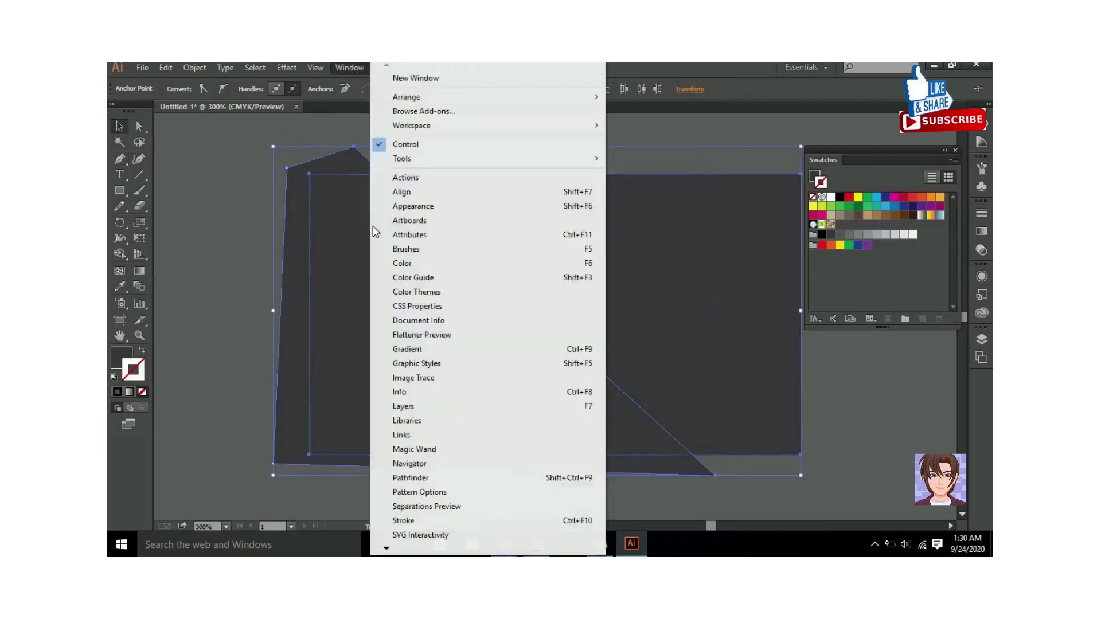
click(413, 478)
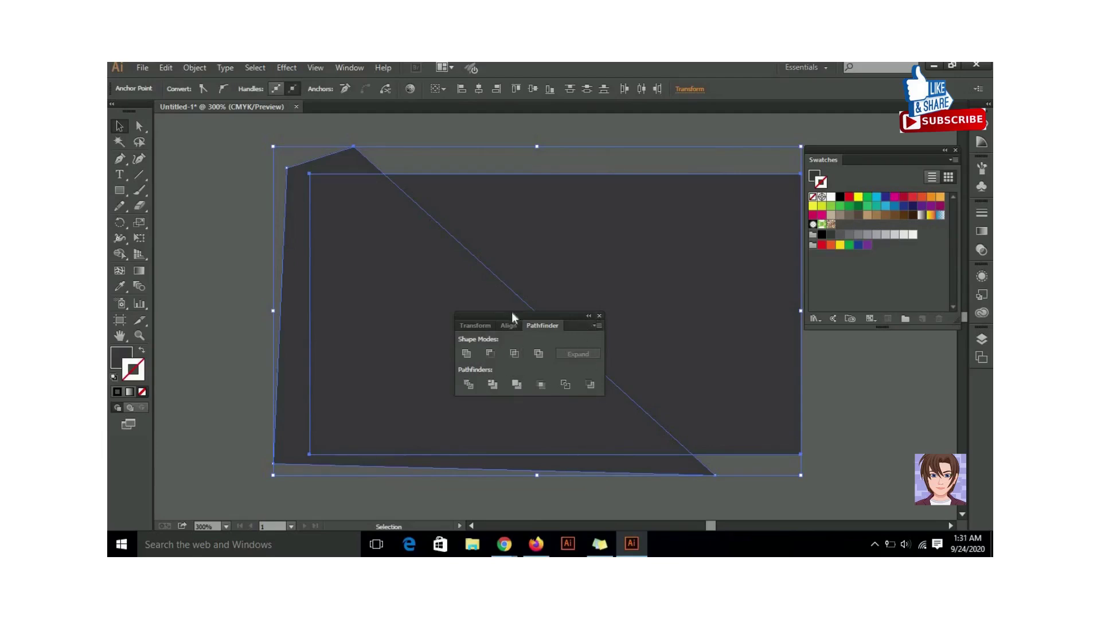
drag(535, 326, 339, 299)
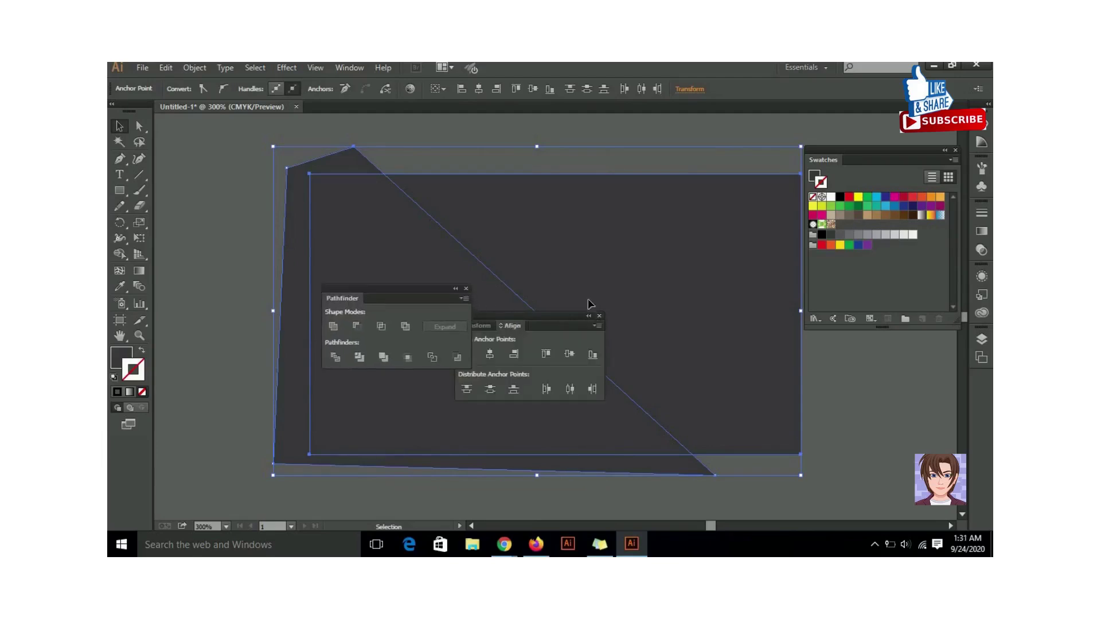
click(599, 316)
drag(421, 289, 907, 395)
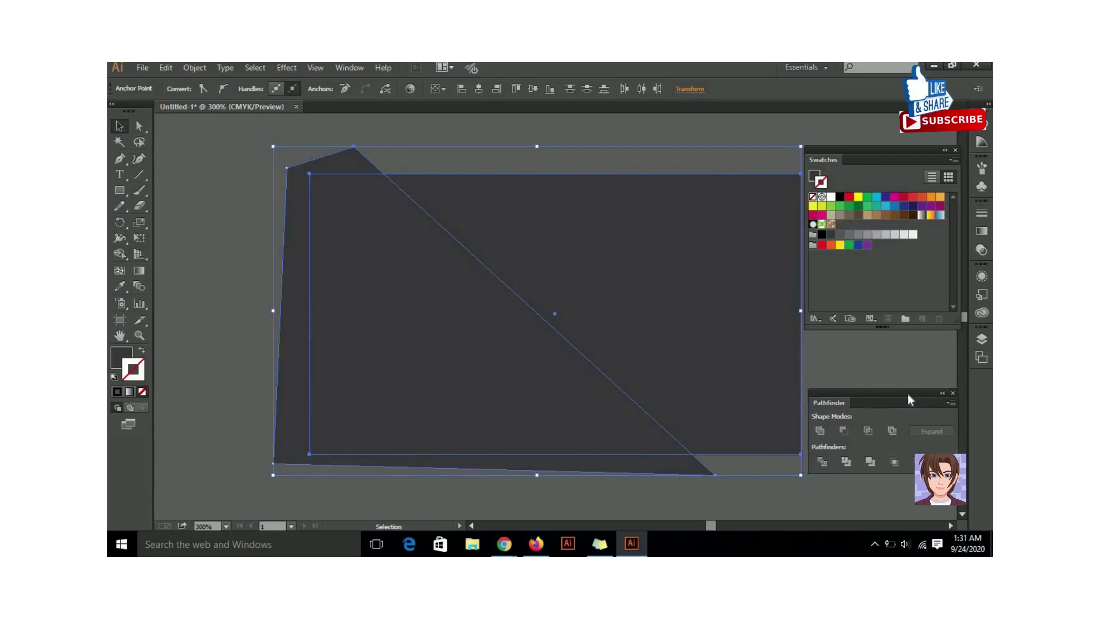
click(671, 126)
click(694, 249)
right_click(692, 247)
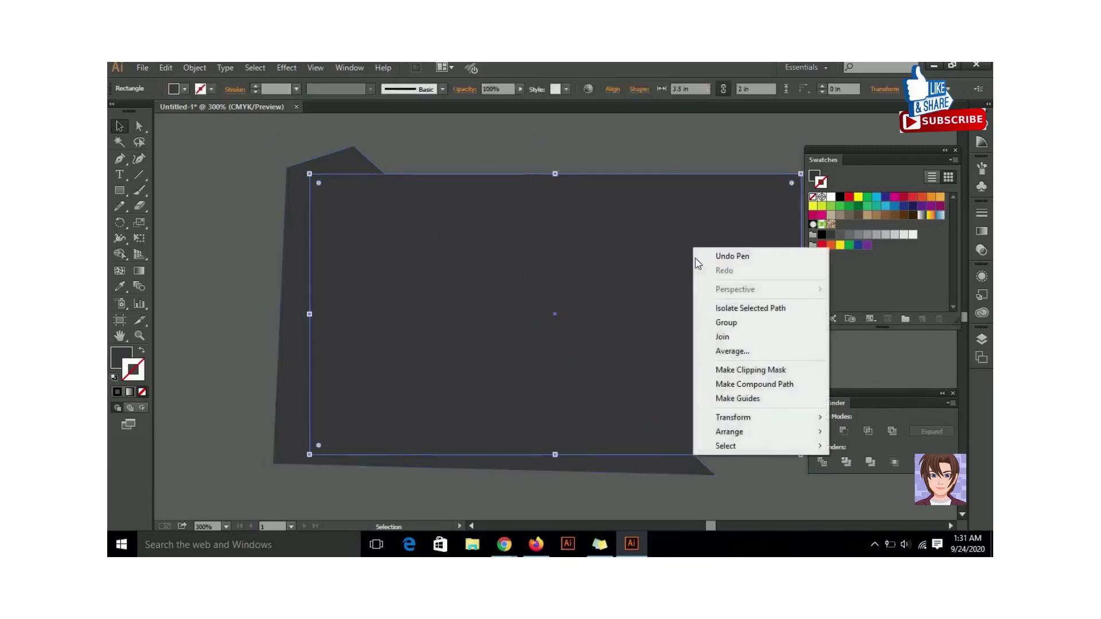
click(649, 276)
right_click(648, 277)
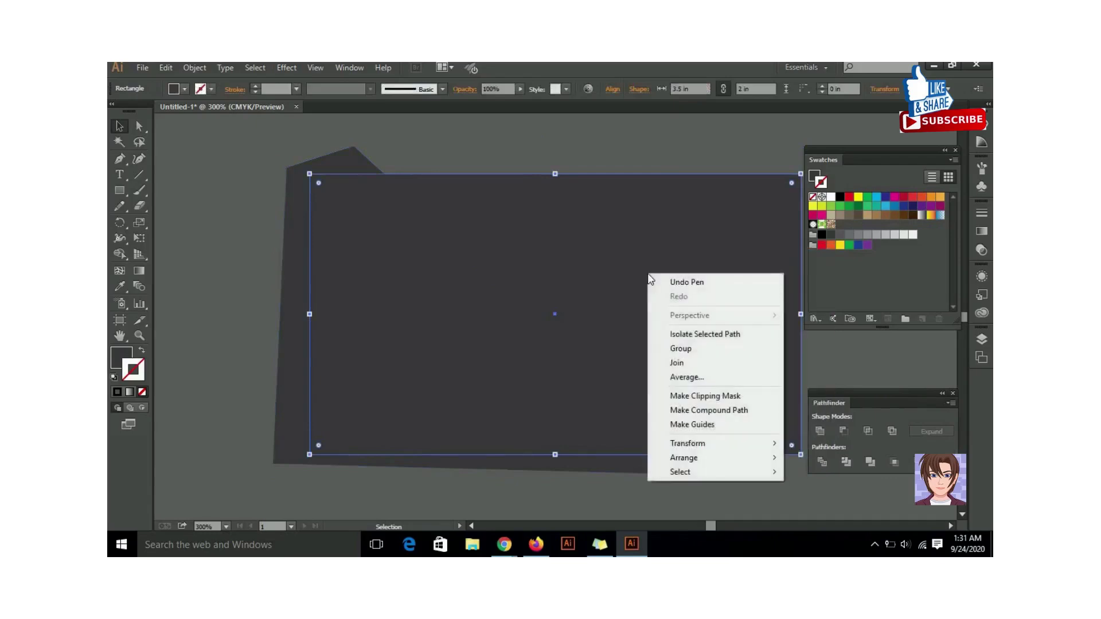
click(640, 261)
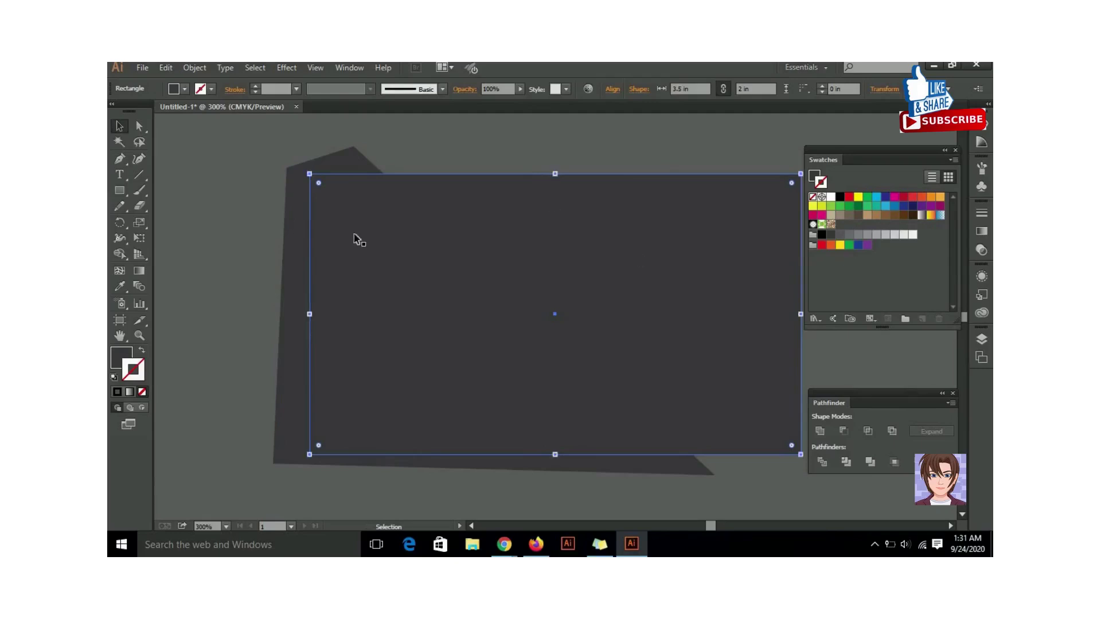
Step: Try to subtract the diagonal Pen shape from the background rectangle using Pathfinder's Minus Front
click(301, 264)
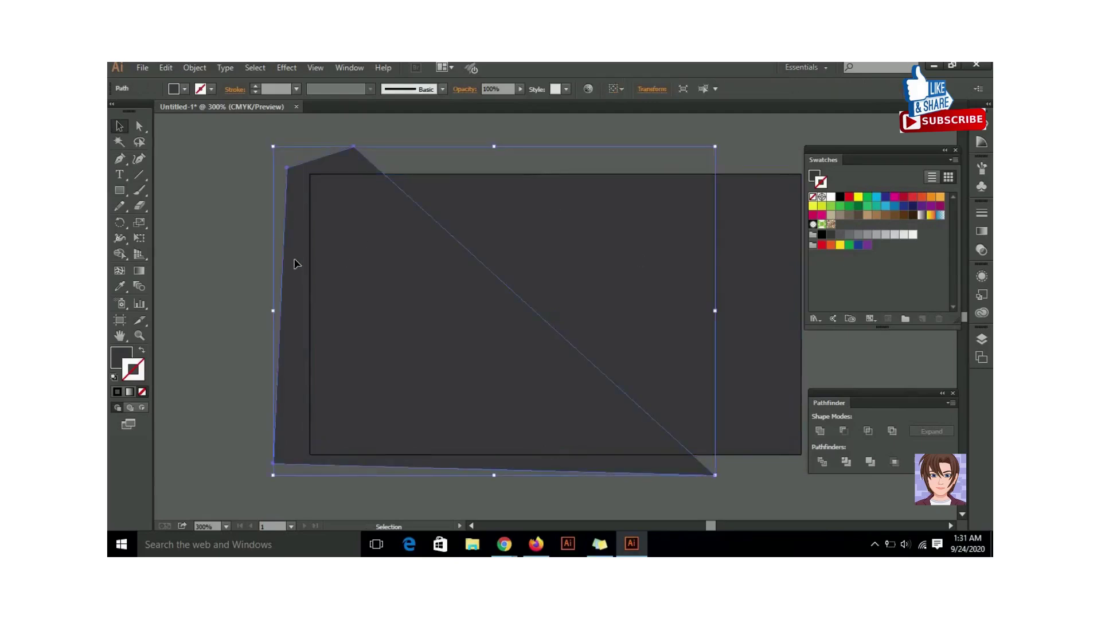
shift+click(583, 247)
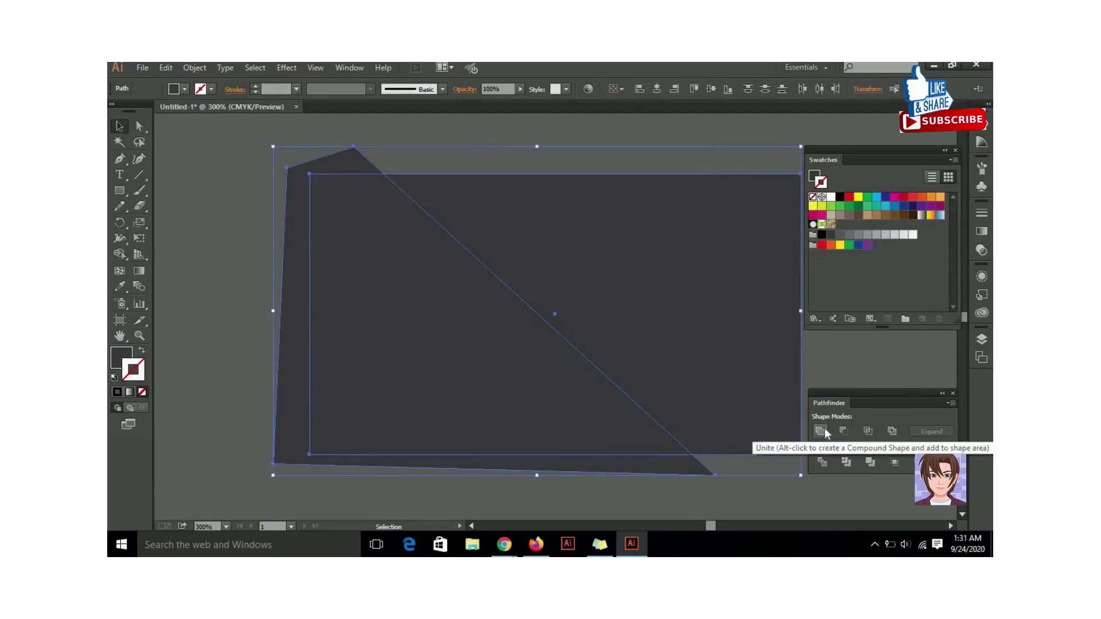
click(844, 427)
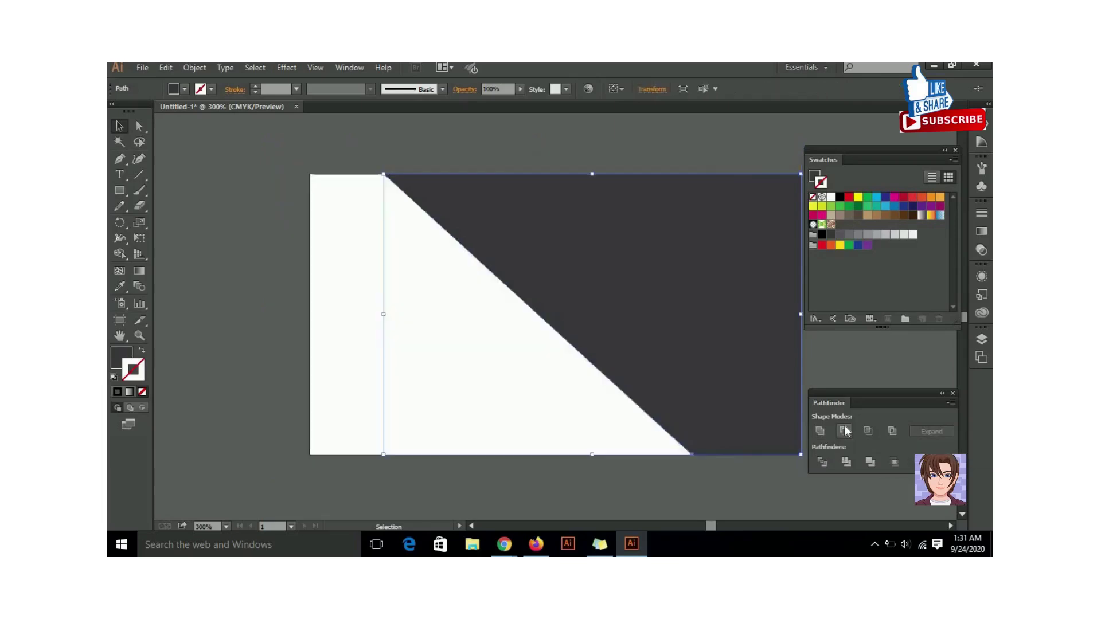
key(ctrl+z)
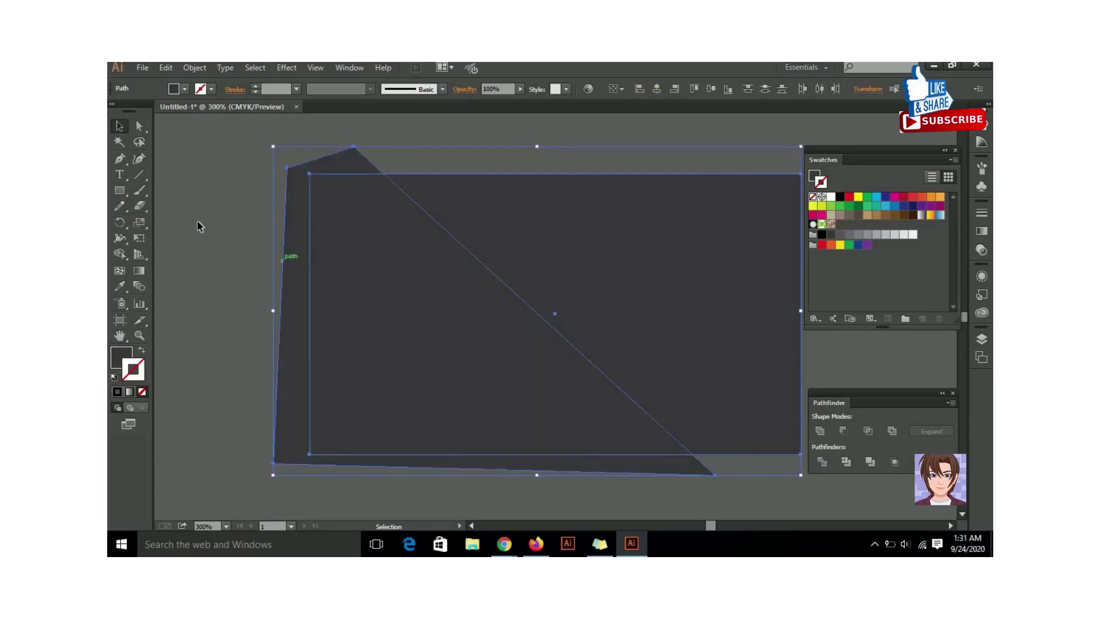
Step: Remove the part of the diagonal Pen shape outside the background rectangle using Shape Builder, and deselect the artwork
click(466, 222)
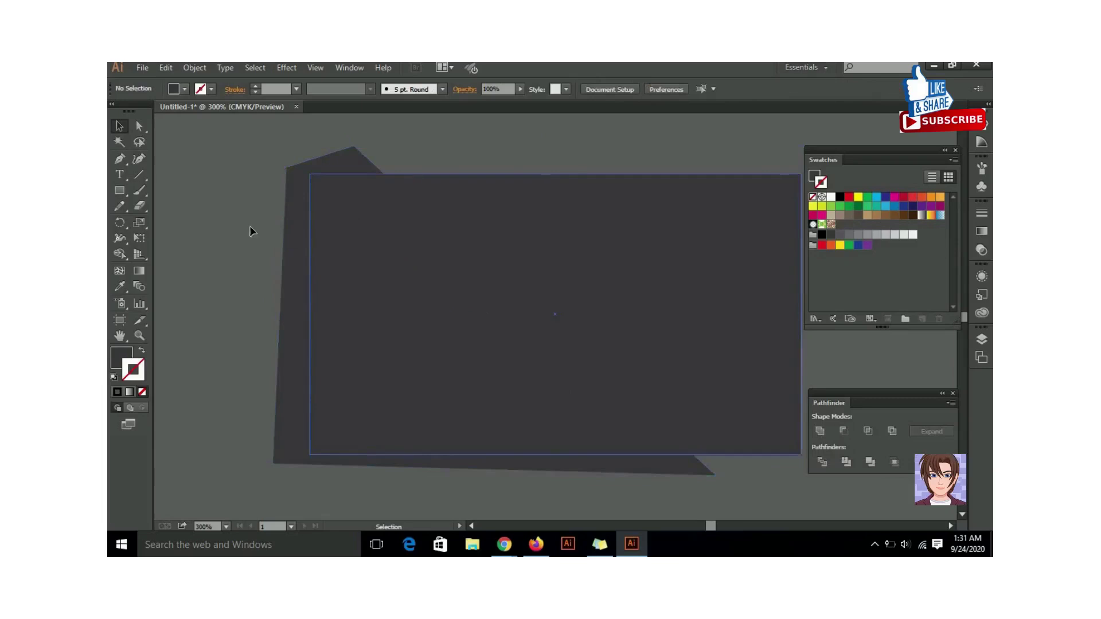
shift+click(296, 283)
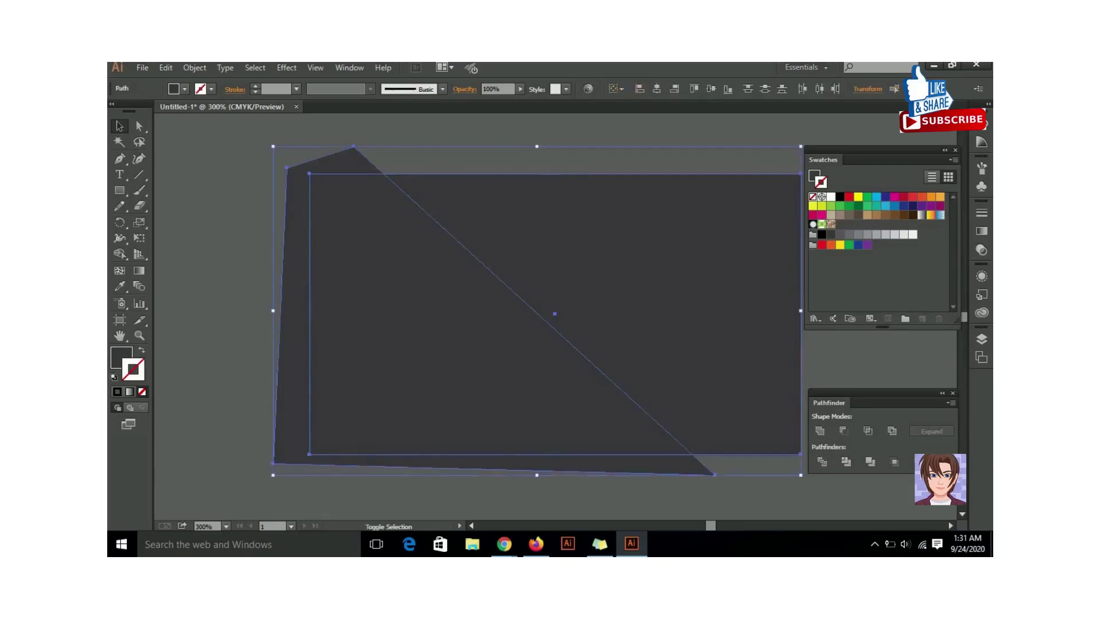
click(121, 256)
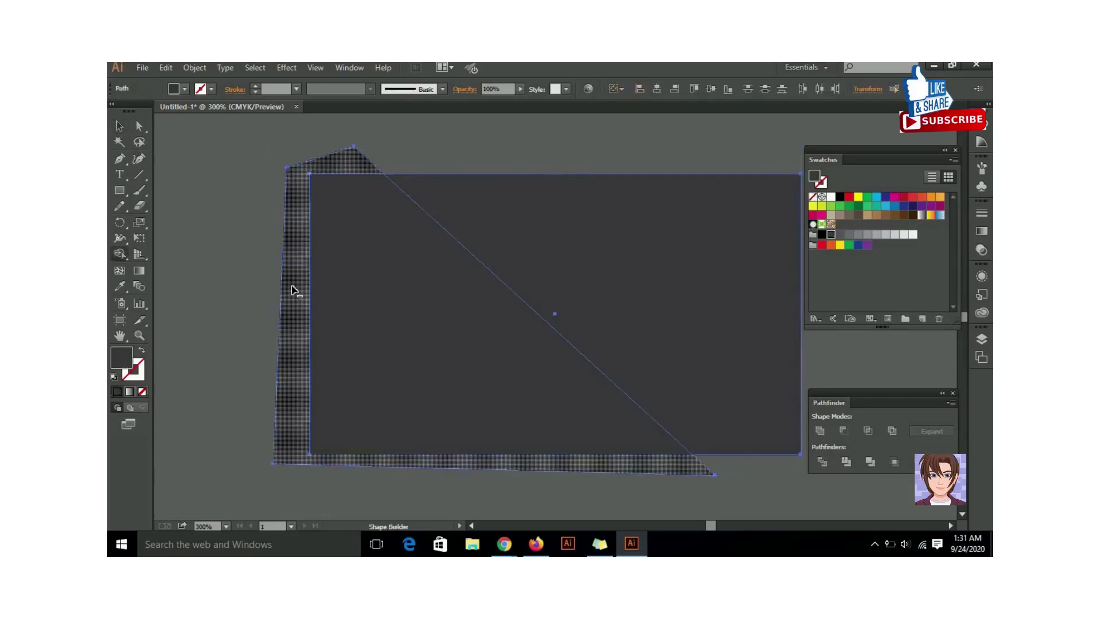
alt+click(294, 290)
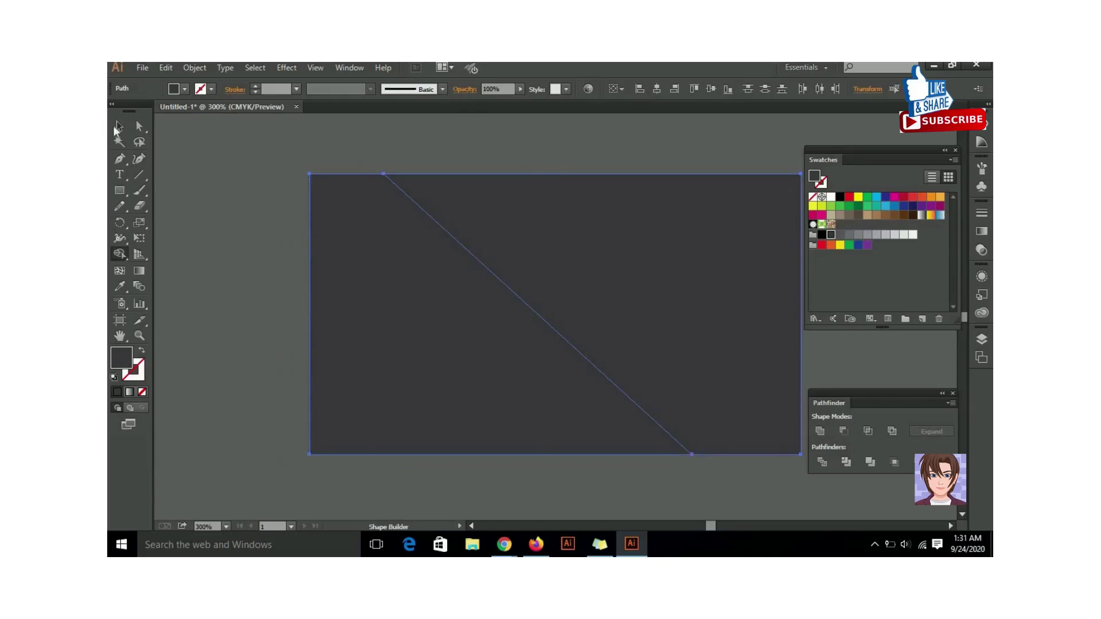
click(118, 126)
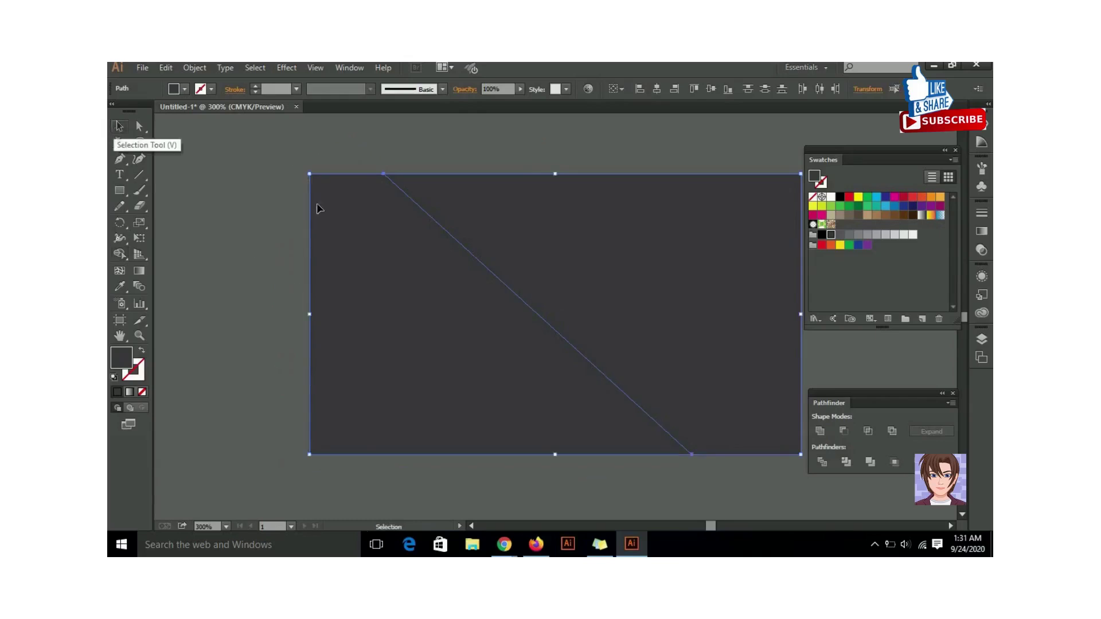
click(256, 260)
Step: Apply a Multiply drop shadow to the diagonal shape with 75% opacity, 0.1 in X and Y offsets and 0.07 in blur
click(393, 297)
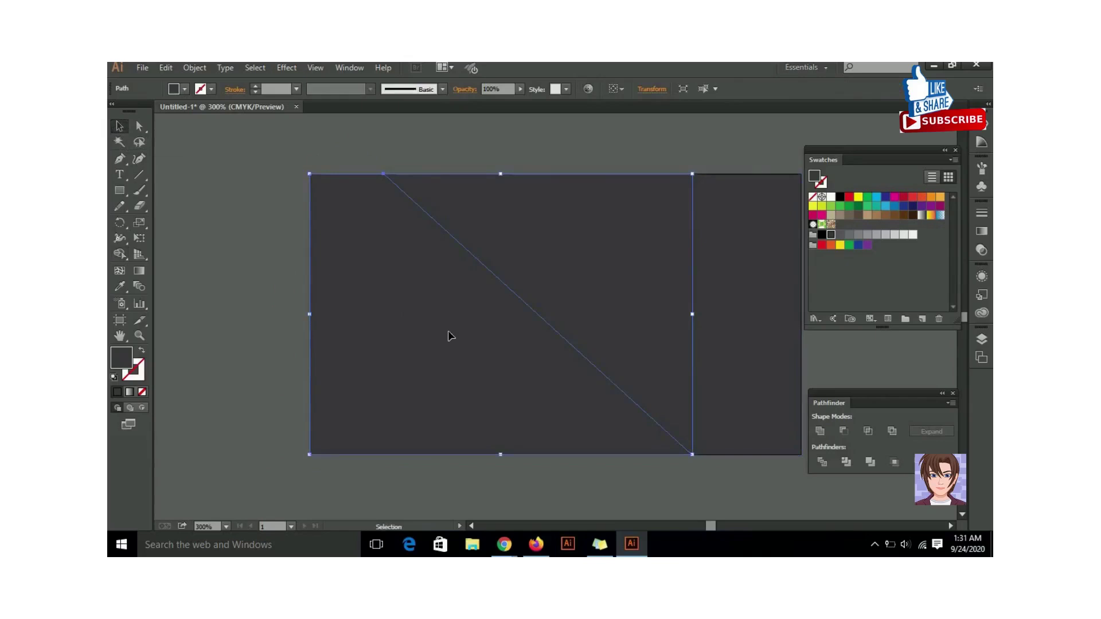
click(285, 68)
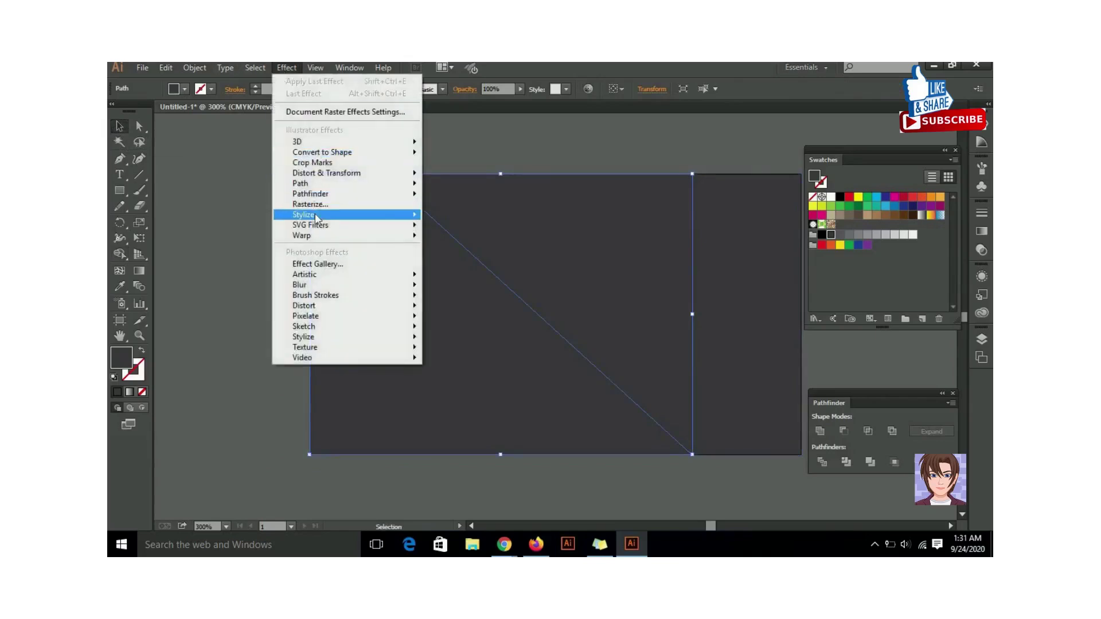
mouse_move(316, 218)
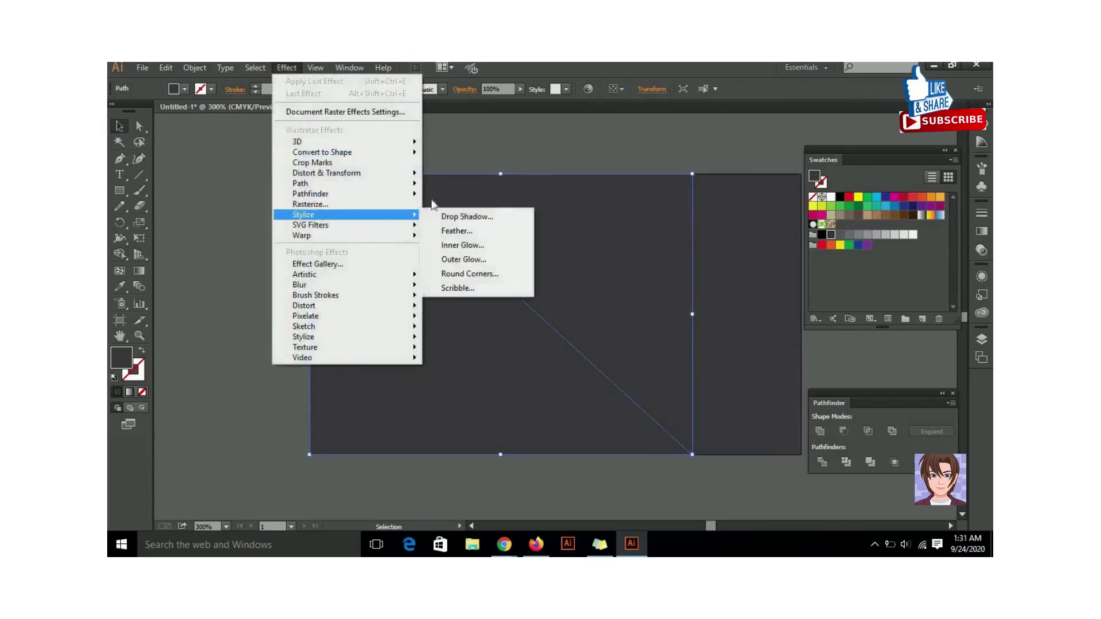
click(489, 218)
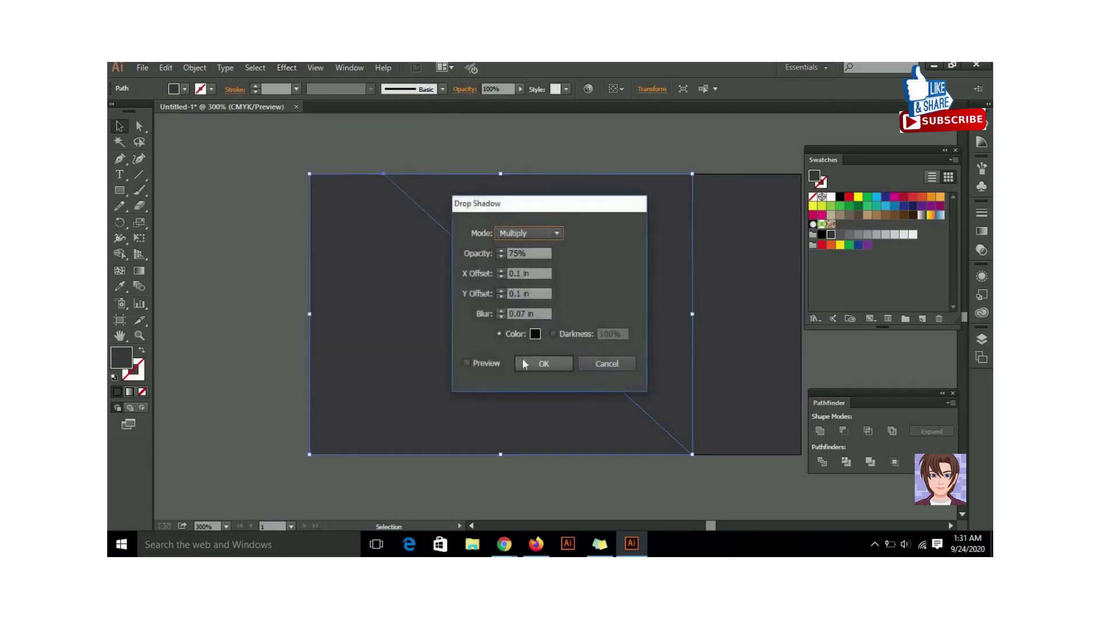
click(466, 363)
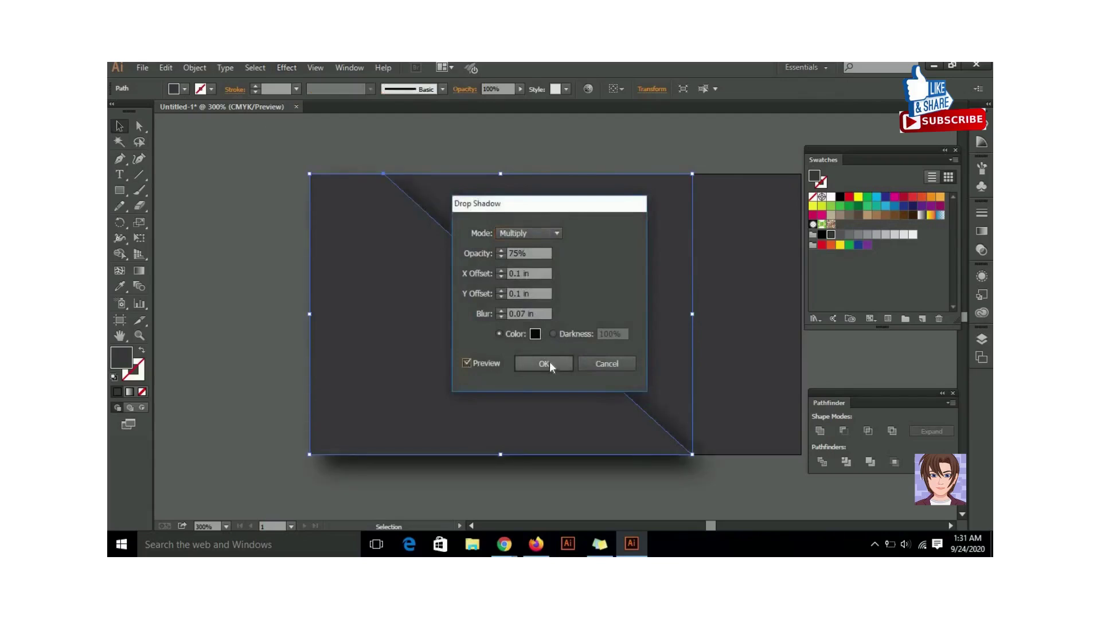
click(548, 363)
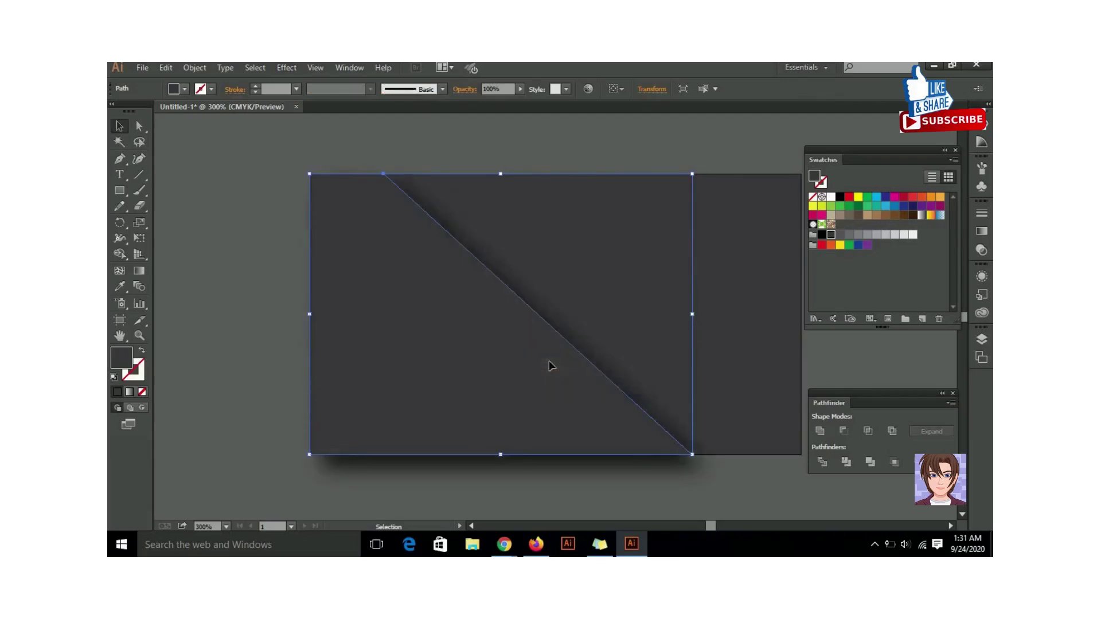
click(577, 155)
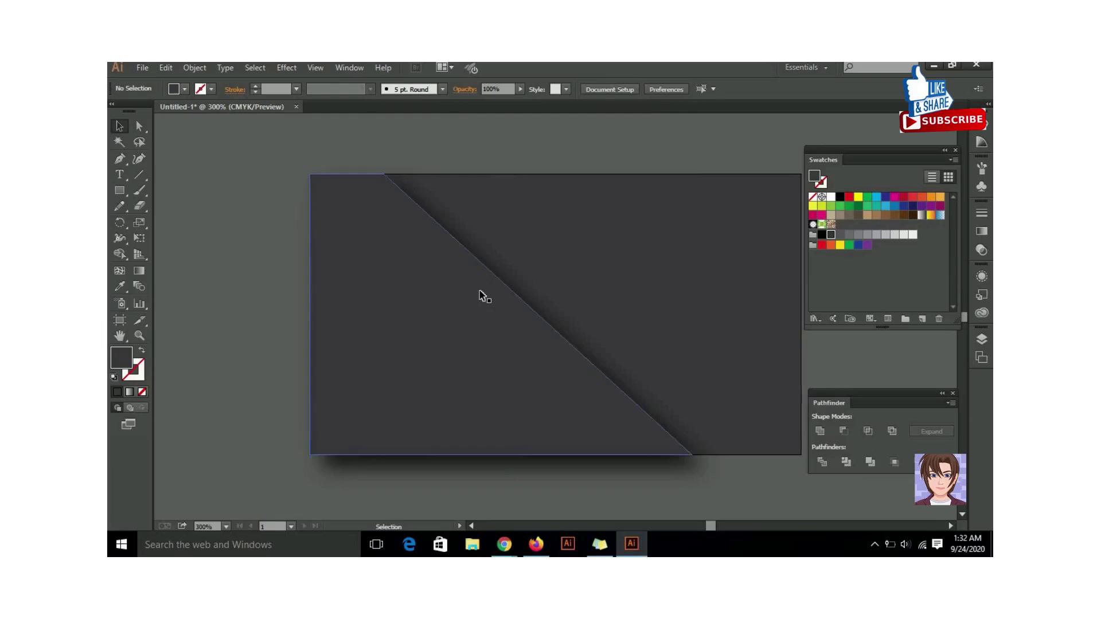
Step: Duplicate the shadowed diagonal shape in place and send the copy to the back
click(481, 294)
key(ctrl)
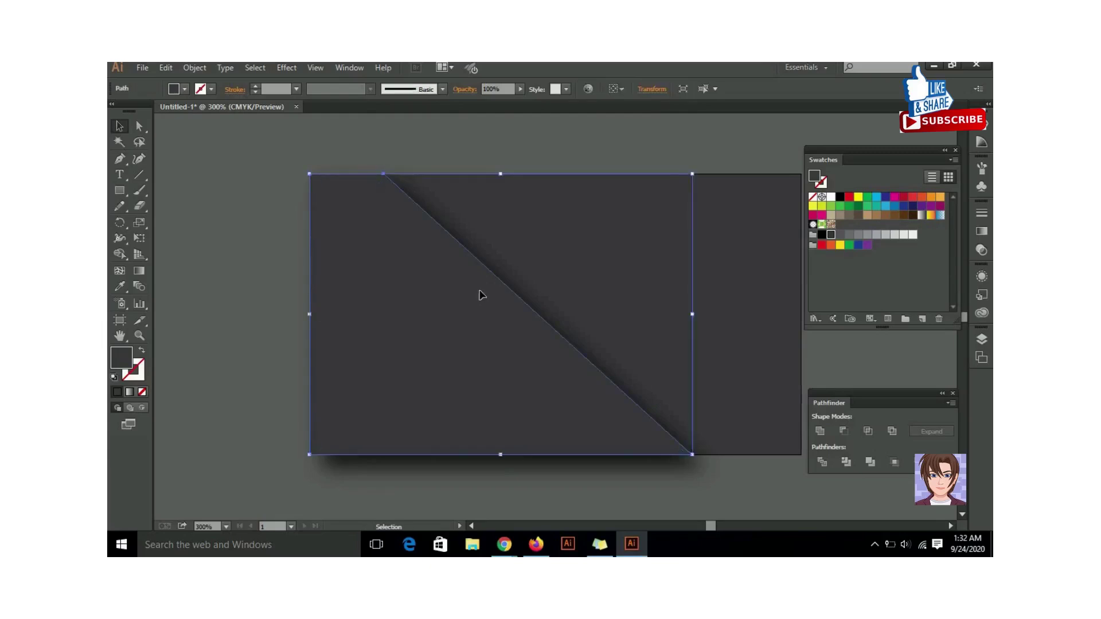
key(ctrl)
key(ctrl)
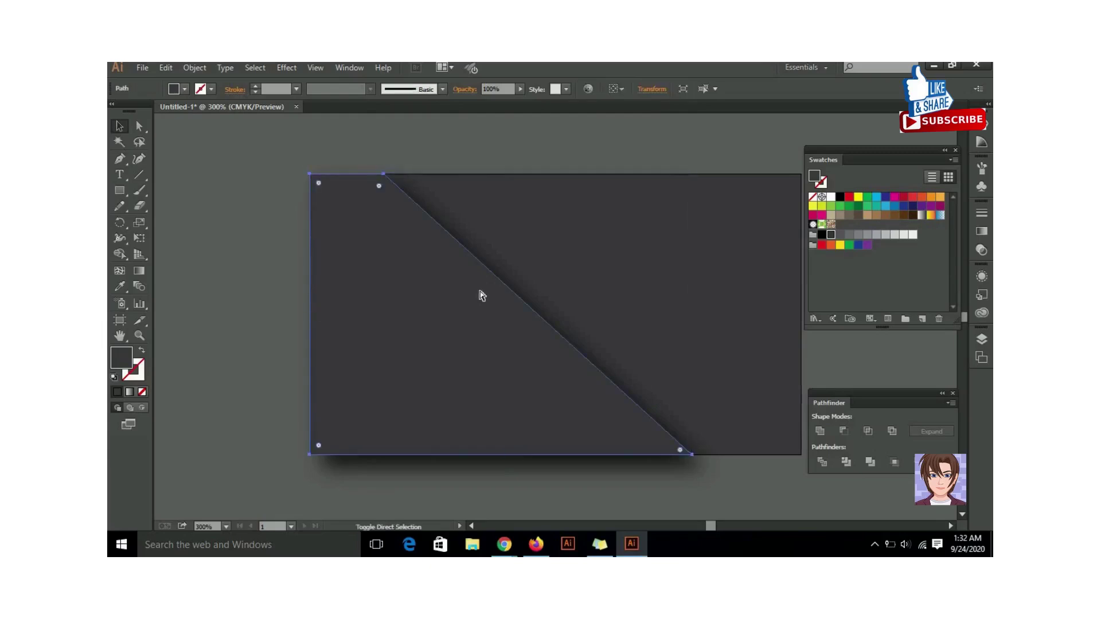
key(ctrl)
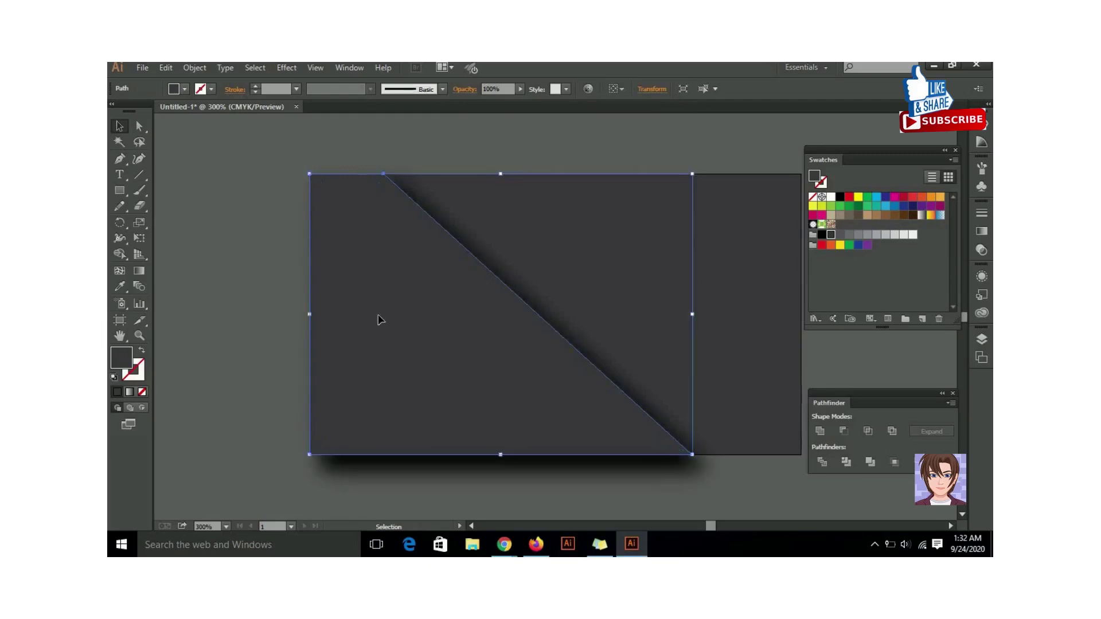
right_click(440, 318)
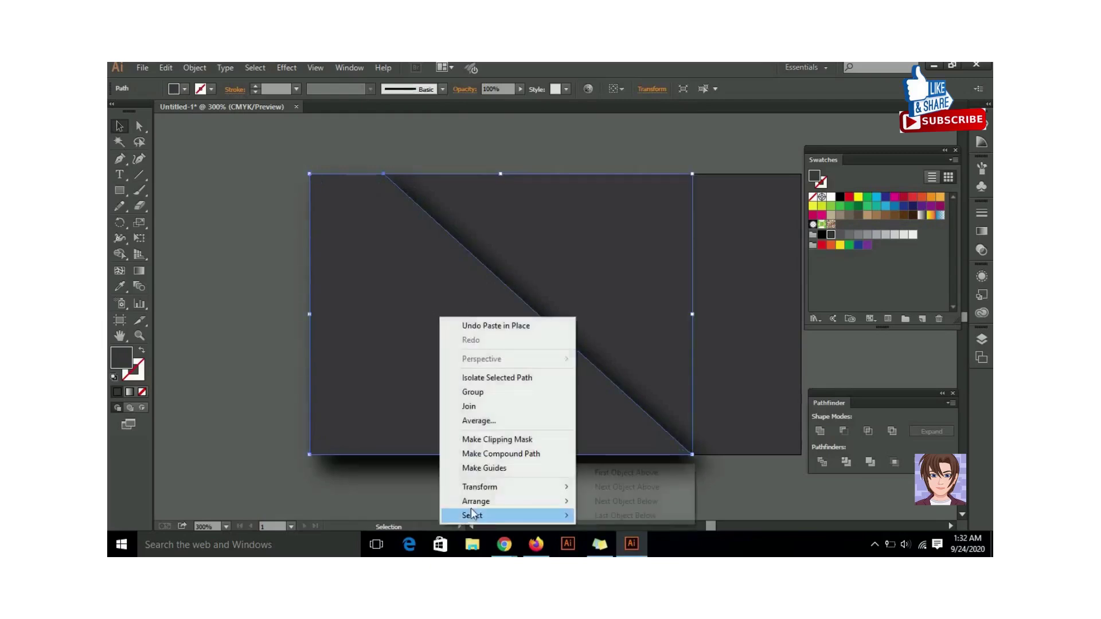
mouse_move(505, 501)
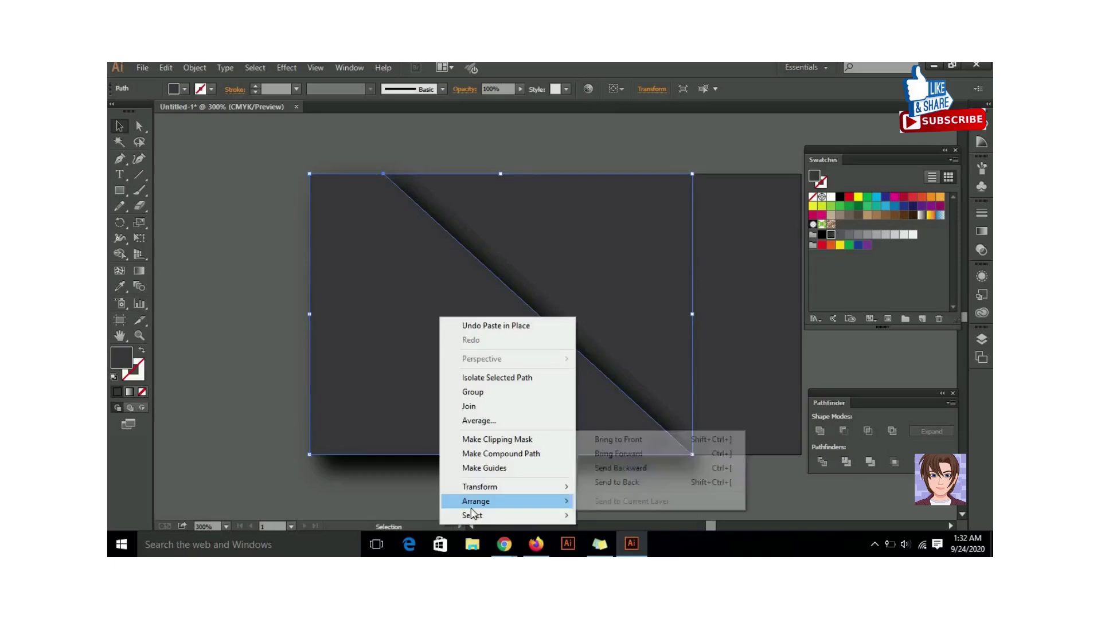
click(631, 482)
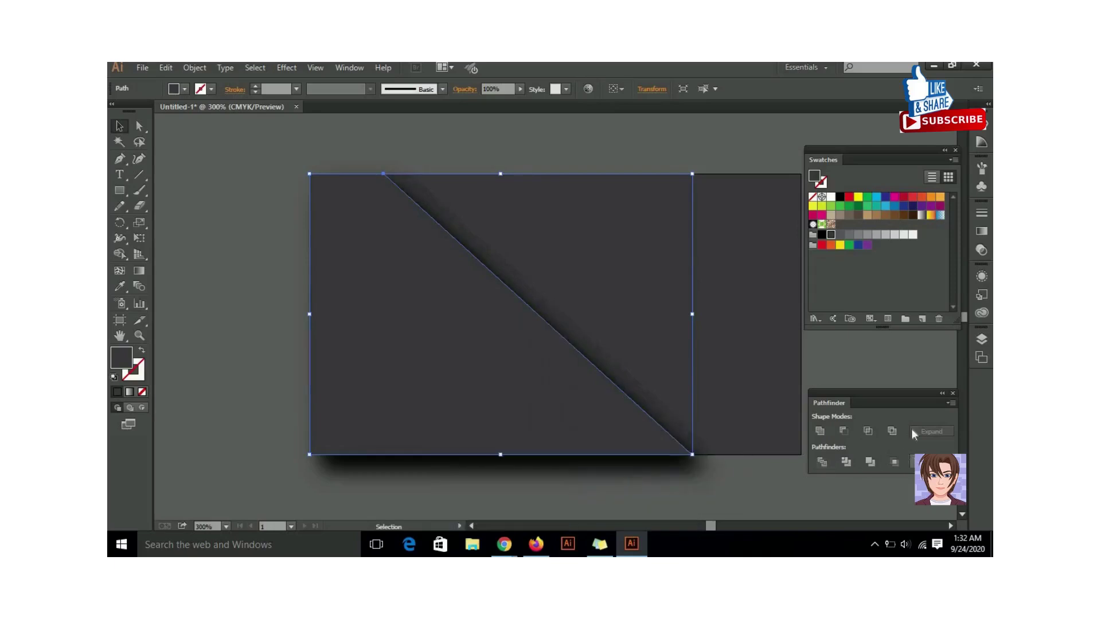
Step: Move the copied diagonal path directly above the background rectangle in Layer 1's stacking order
click(980, 341)
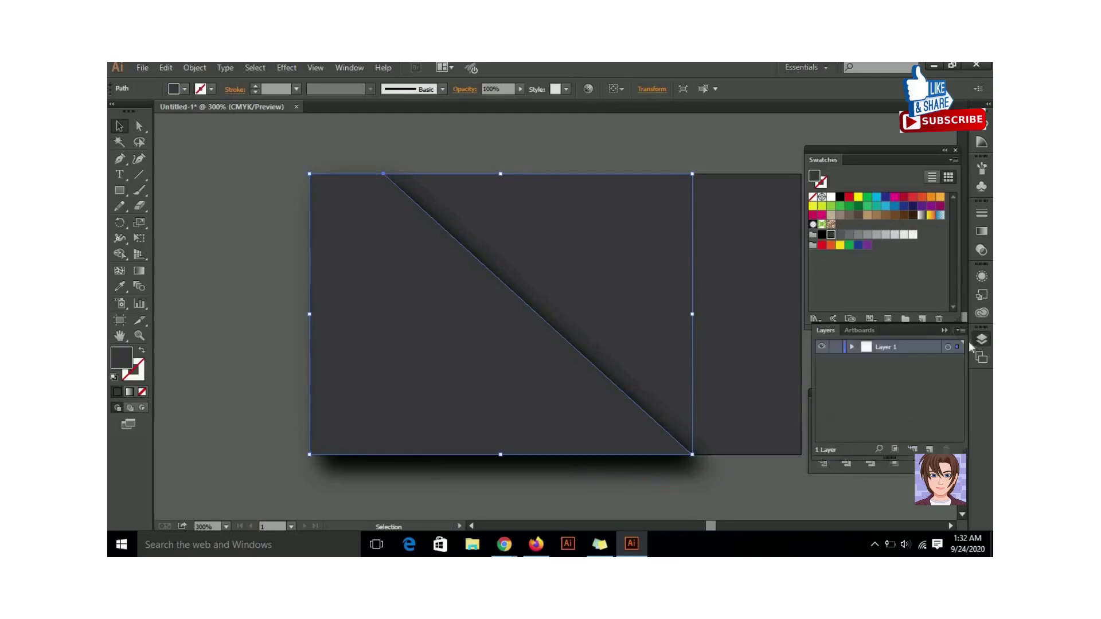
click(852, 347)
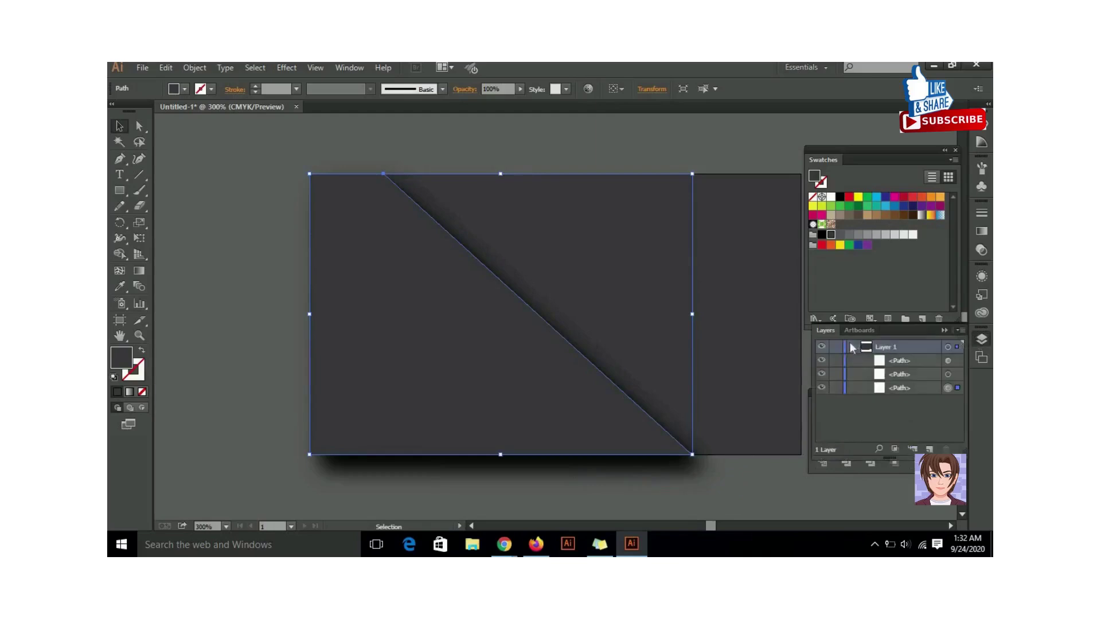
drag(892, 390, 887, 376)
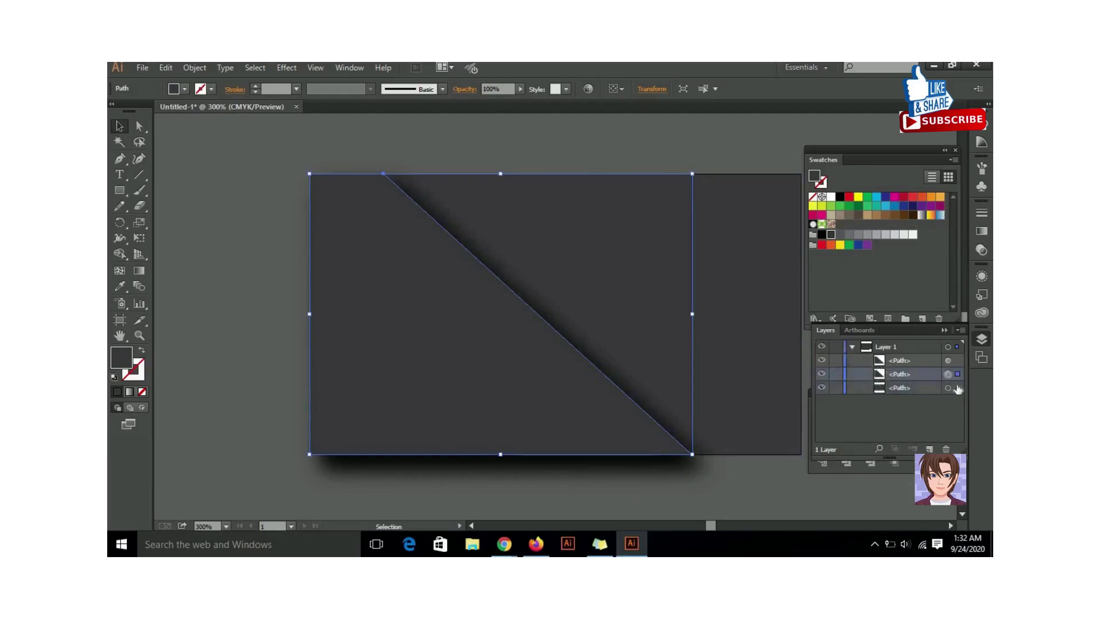
Step: Nudge the copied diagonal shape horizontally to the right to form a narrow shadowed band beyond the front shape's edge
key(Right)
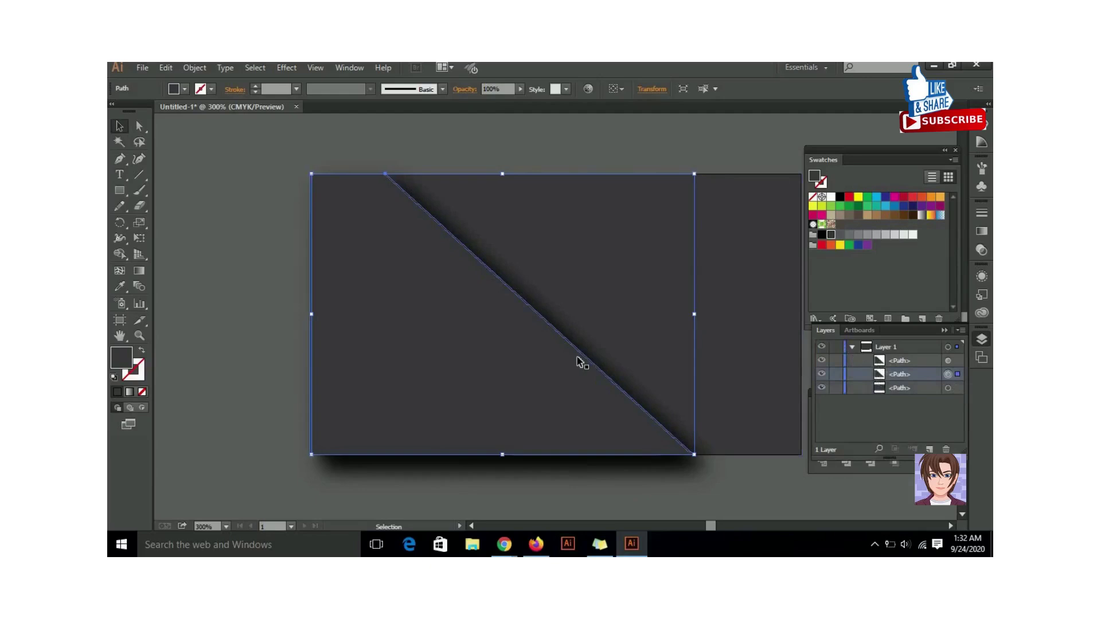
key(Right)
key(Right)
key(Right)
key(Right)
key(Right)
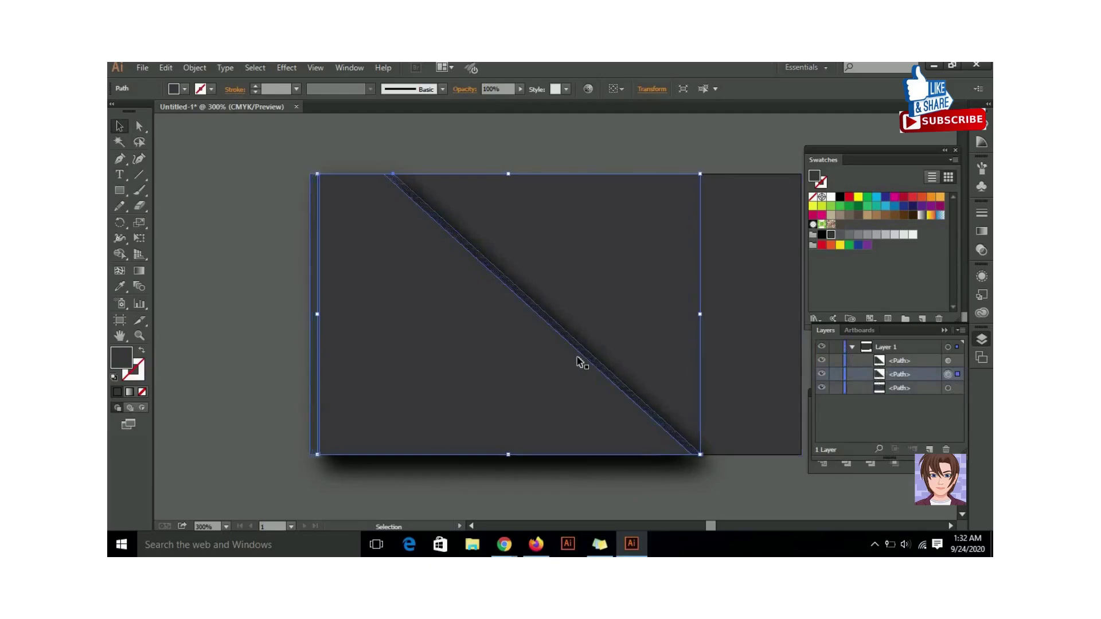
key(Right)
key(Right)
key(Right)
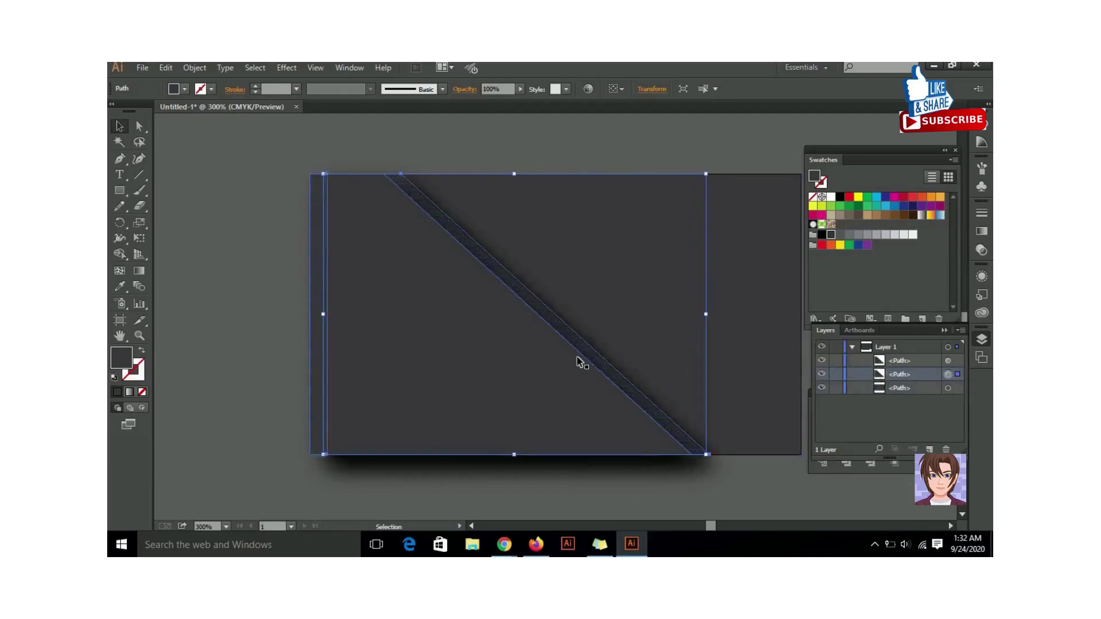
key(Right)
key(Right)
key(Right)
key(Right)
key(Right)
key(Right)
key(Right)
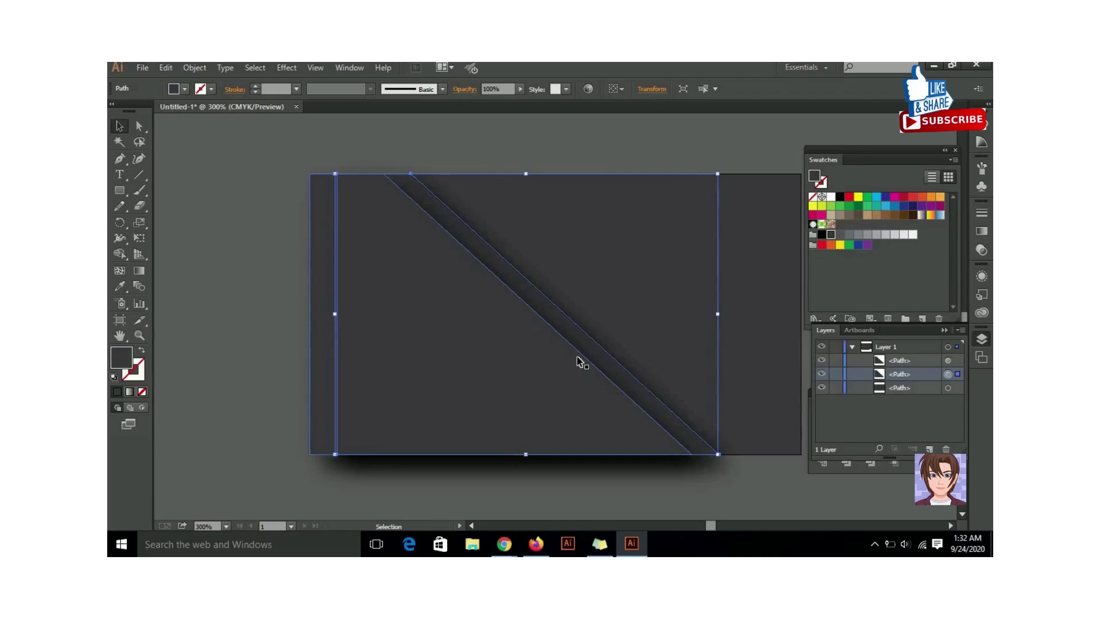
key(Right)
key(Right)
key(Right)
key(Right)
key(Right)
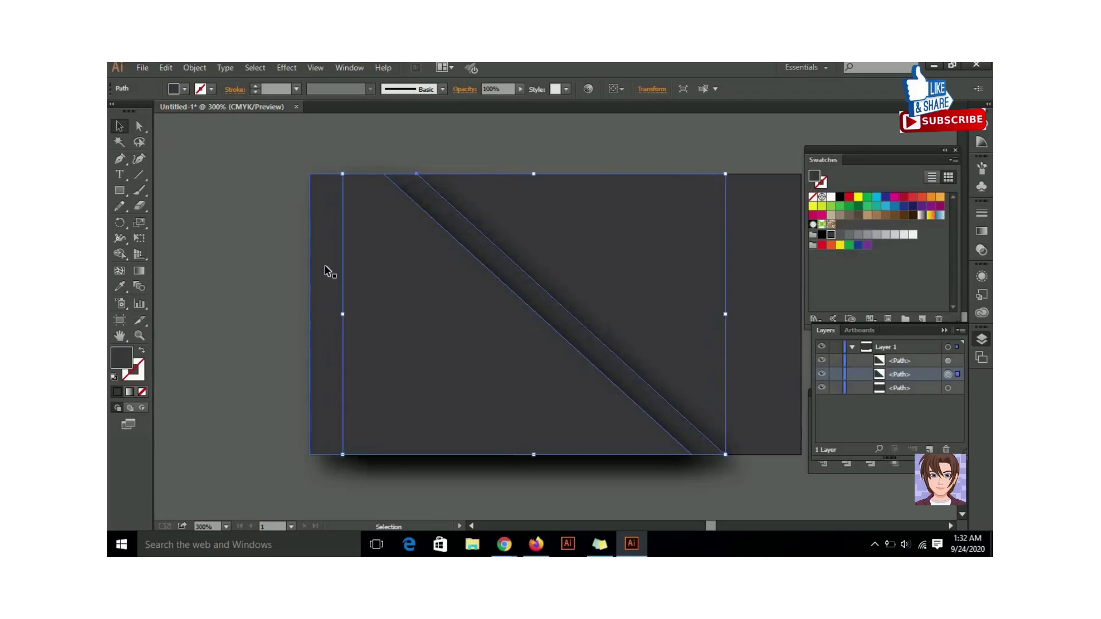
Step: Nudge the front diagonal shape horizontally to the left to widen the band between the two diagonal edges
click(325, 270)
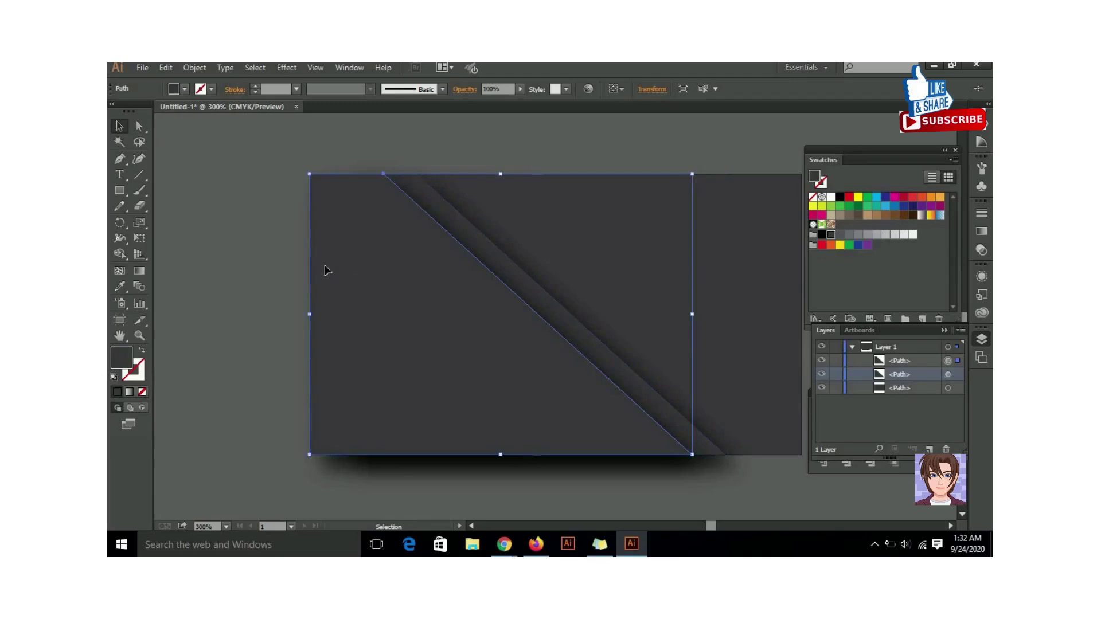
key(Left)
key(Left)
key(Left)
key(Left)
key(Left)
key(Left)
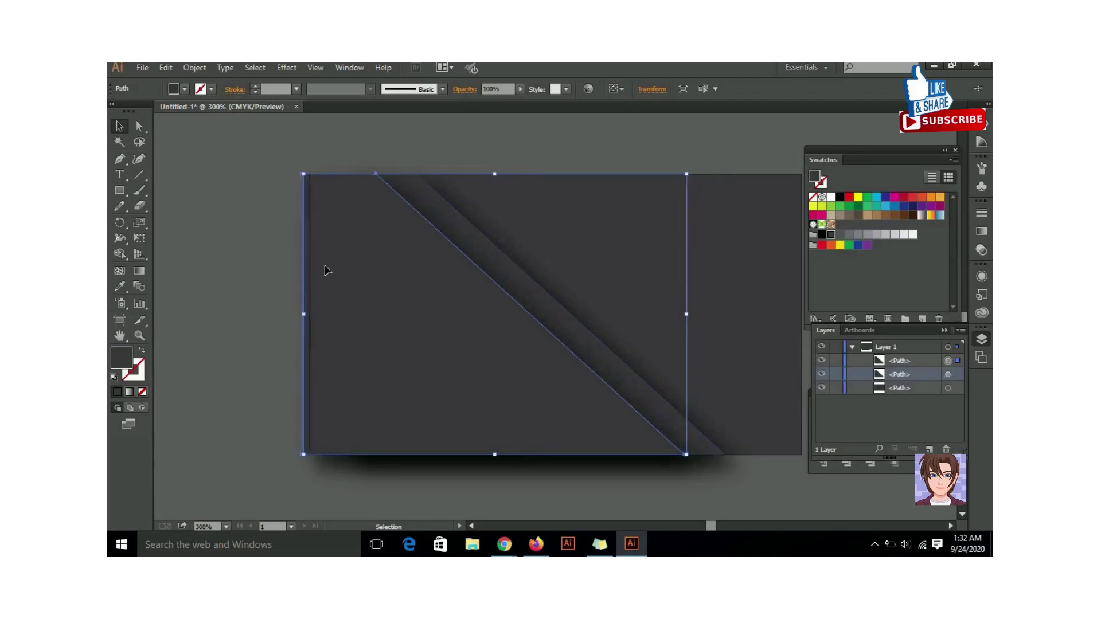
key(Left)
key(Left)
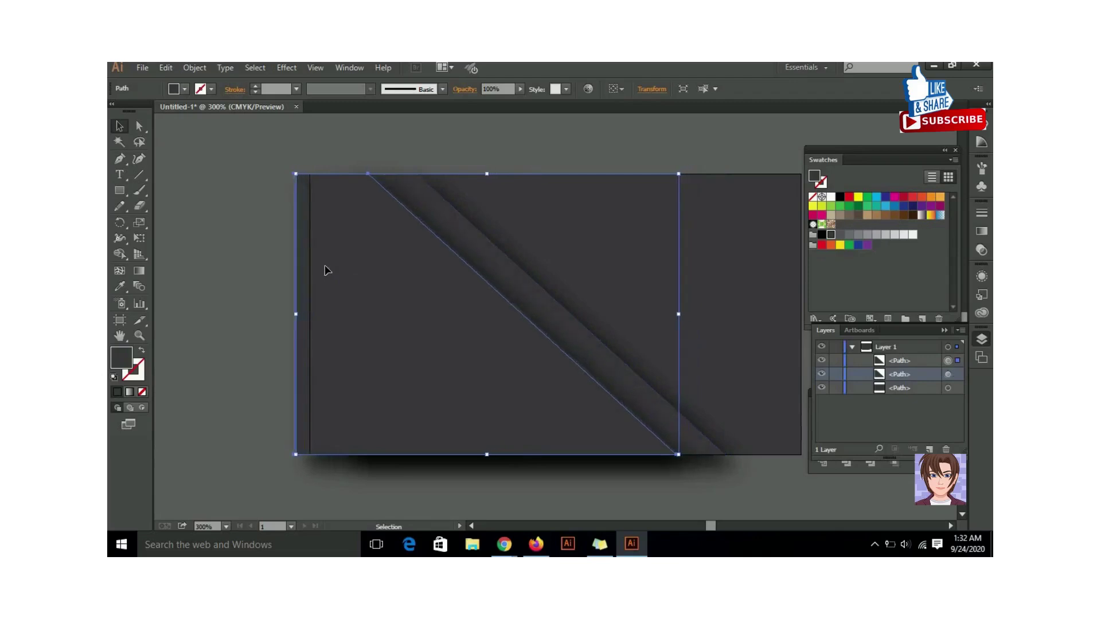
key(Left)
key(Left)
key(Left)
key(Left)
key(Right)
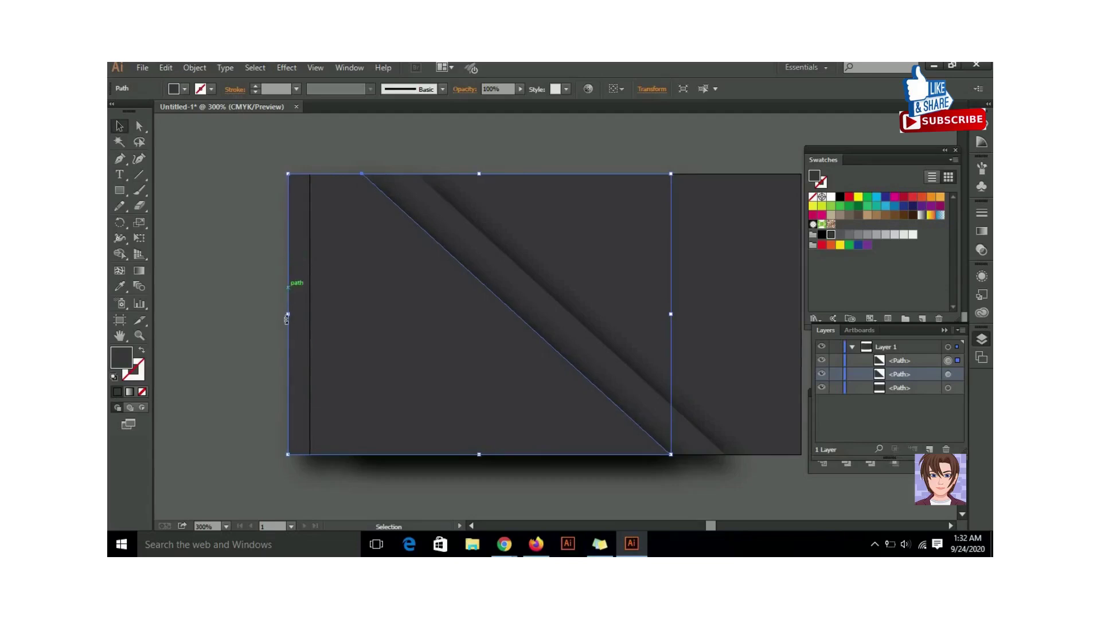
Step: Narrow the front diagonal shape from its left edge to meet the artboard's left side, and nudge it slightly left
drag(291, 314, 309, 324)
key(Left)
key(Left)
key(Left)
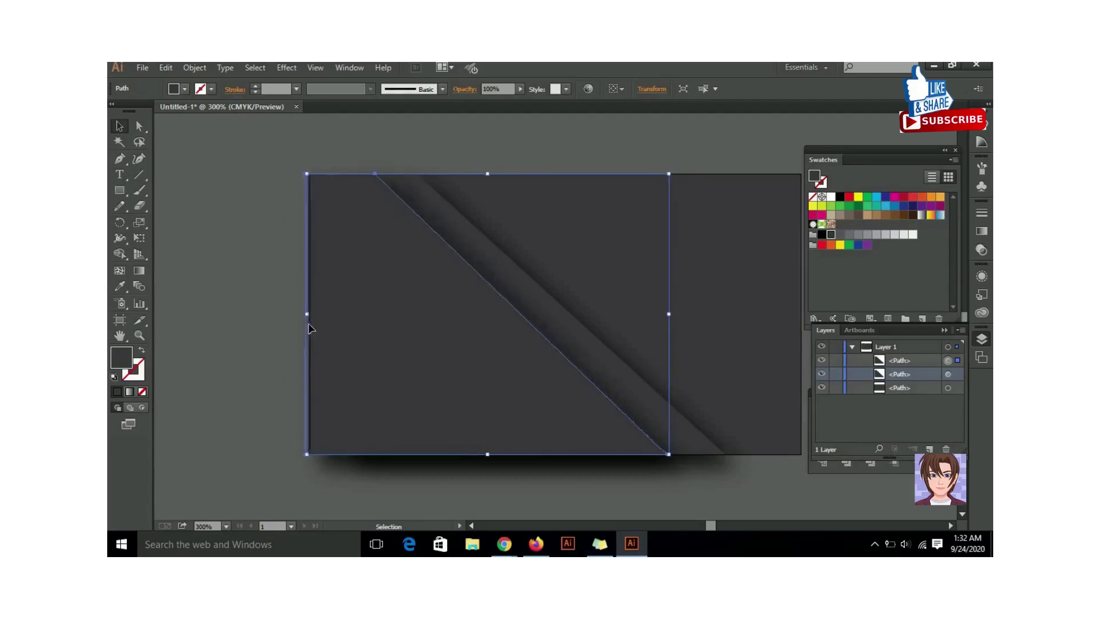
Step: Nudge the front diagonal shape horizontally to the left until it overhangs the artboard's left side
key(Left)
key(Left)
key(Left)
key(Left)
key(Left)
key(Left)
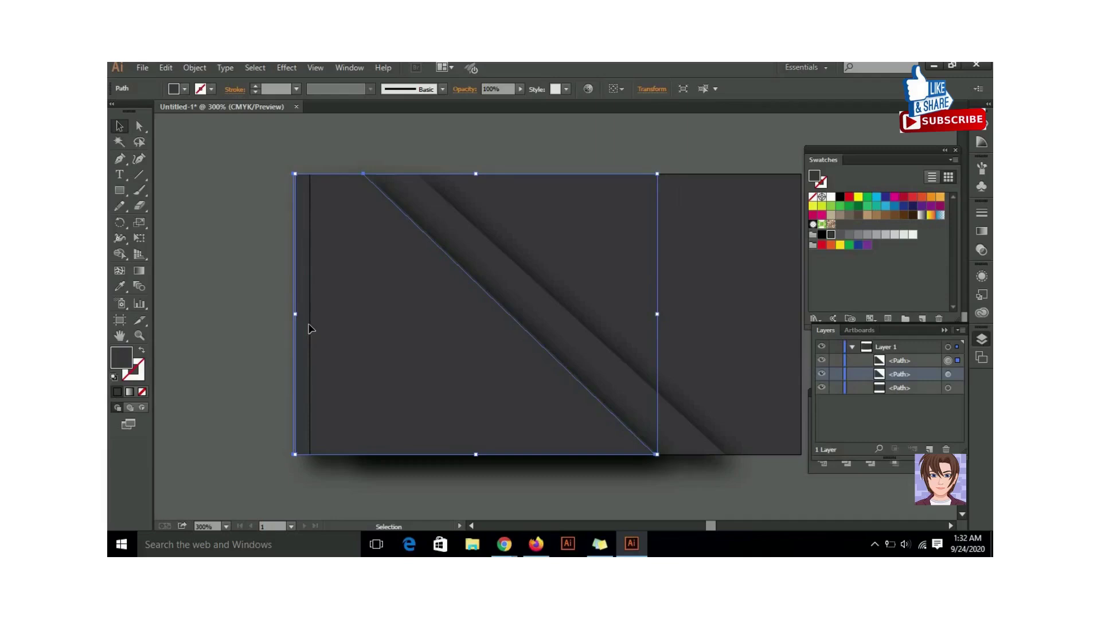
Step: Trim the front diagonal shape's overhang beyond the background rectangle's left edge with the Shape Builder tool
shift+click(710, 294)
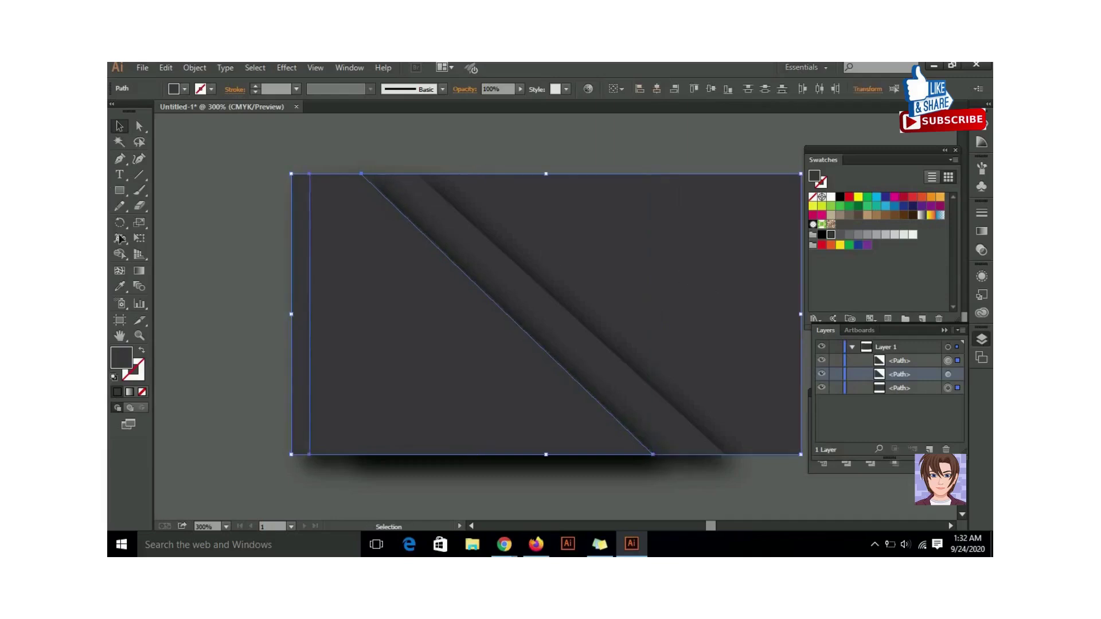
click(120, 254)
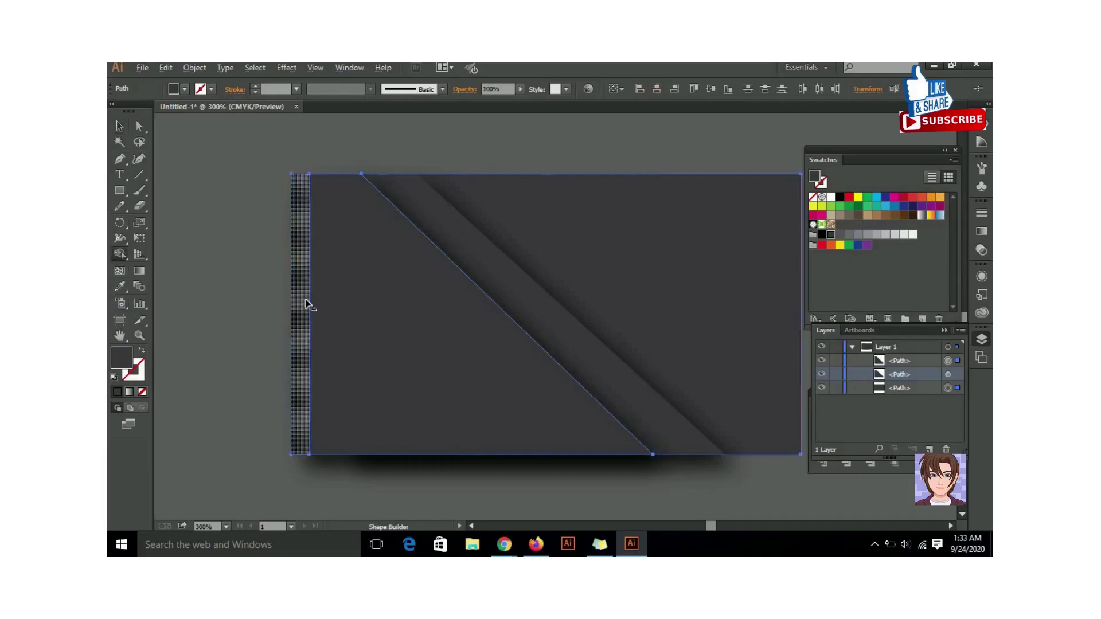
alt+click(305, 303)
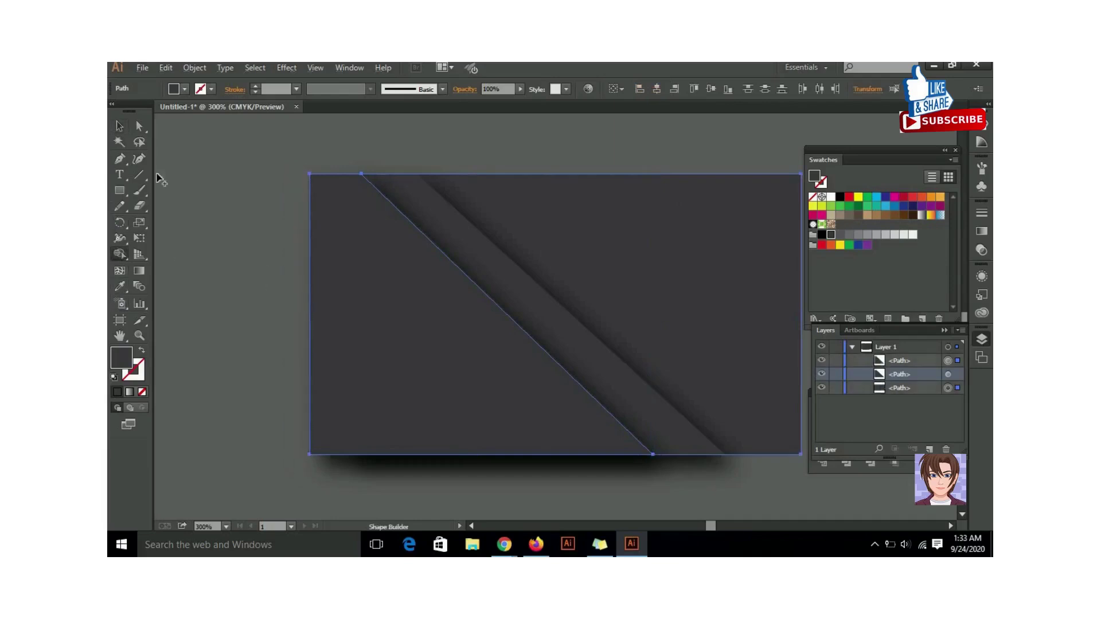
click(119, 126)
click(234, 230)
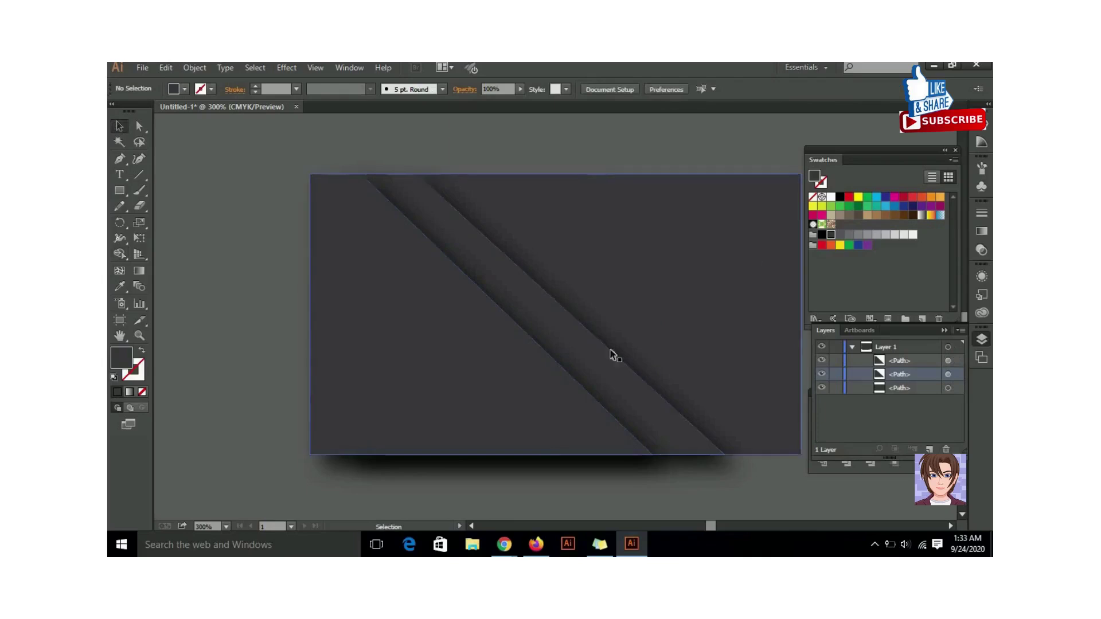
Step: Nudge the back diagonal shape slightly to the left to narrow the band between the two diagonal edges
click(609, 379)
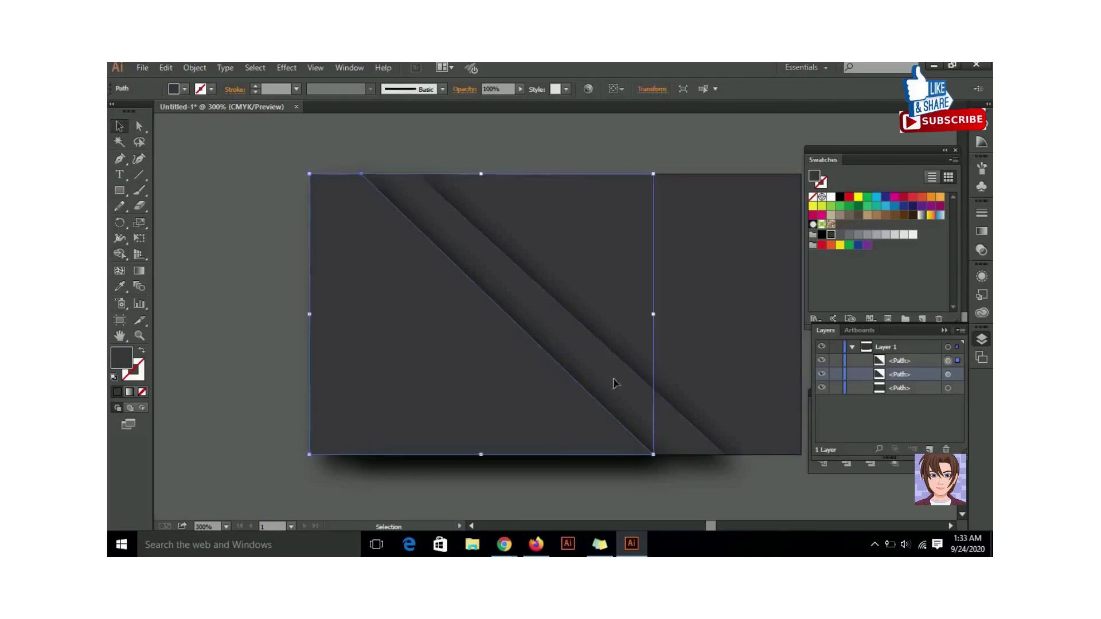
click(704, 440)
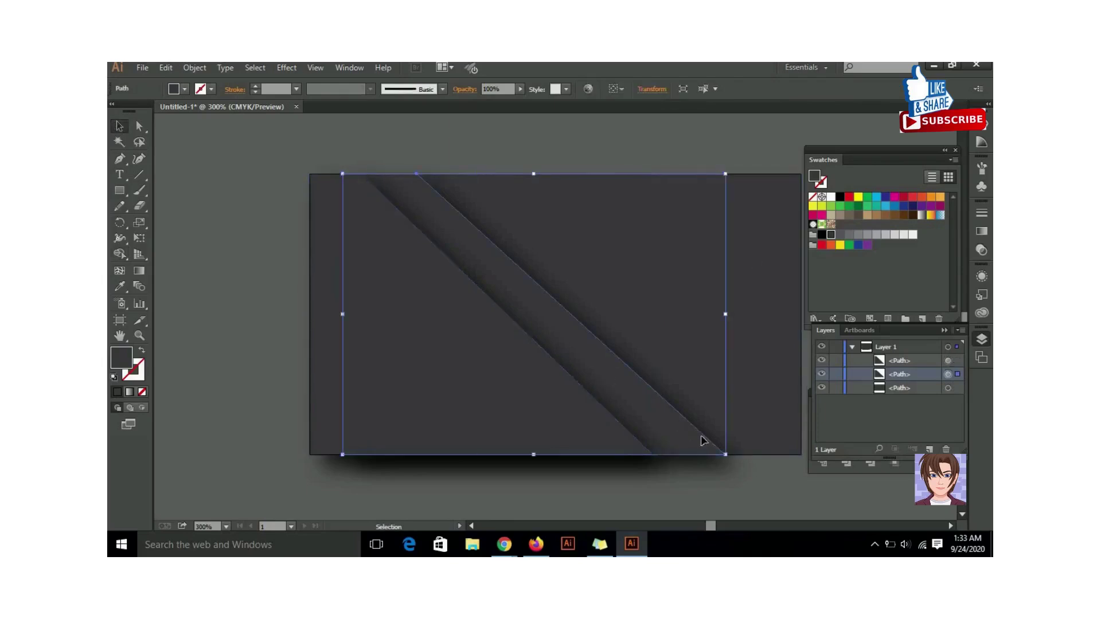
key(Left)
key(Left)
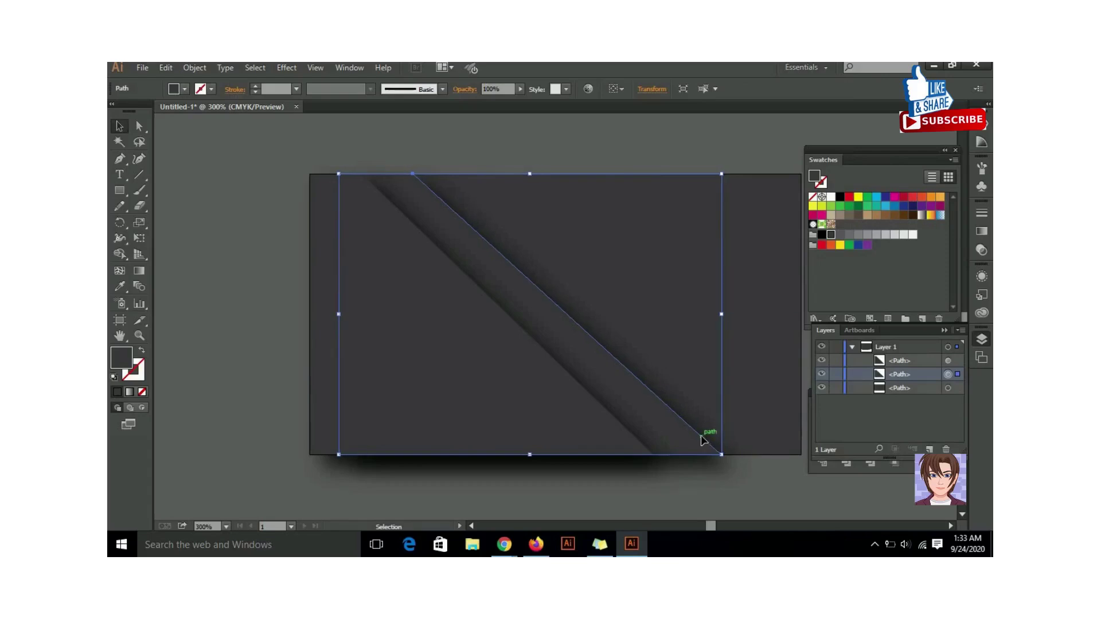
key(Left)
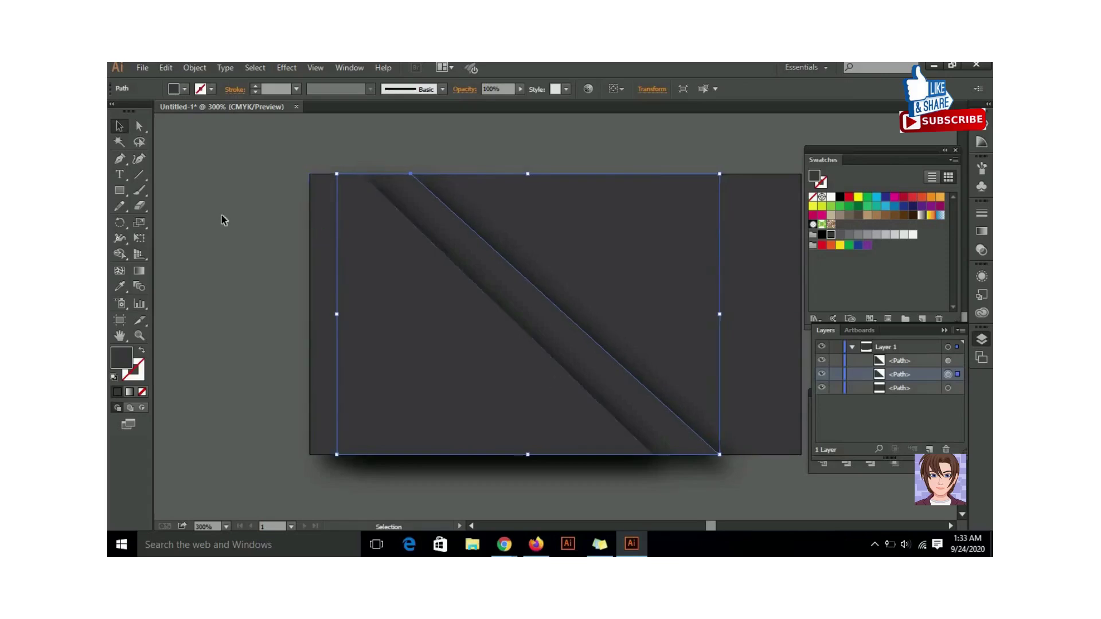
click(224, 221)
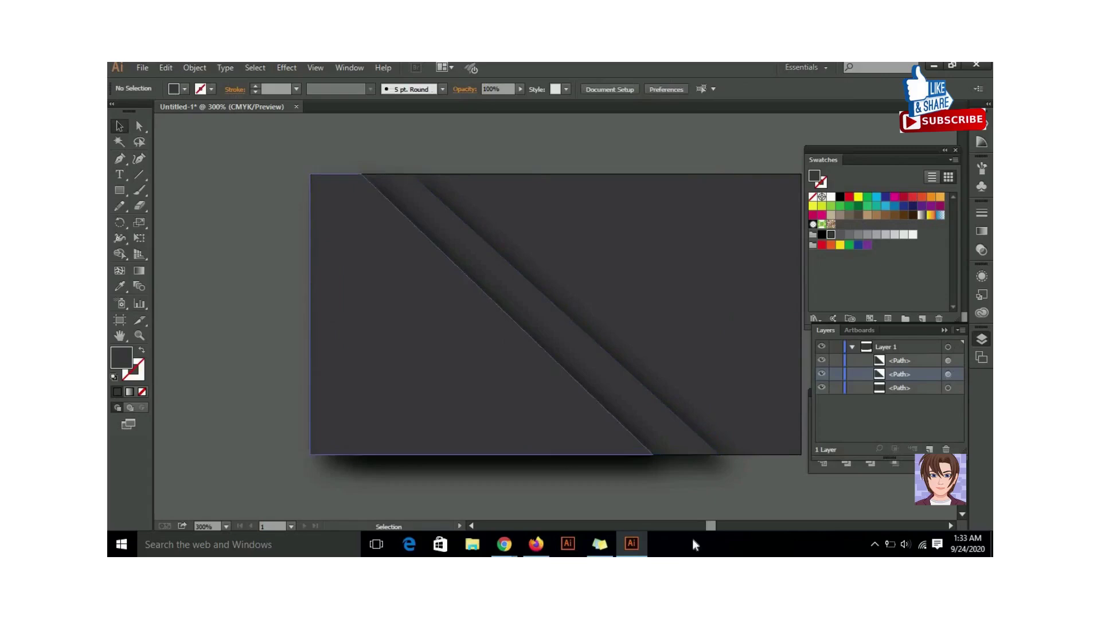
Step: Draw a horizontal strip about 1.29 in long and 0.29 in tall from the artboard's left edge to the front diagonal, slanting its end along the diagonal
drag(710, 526, 711, 525)
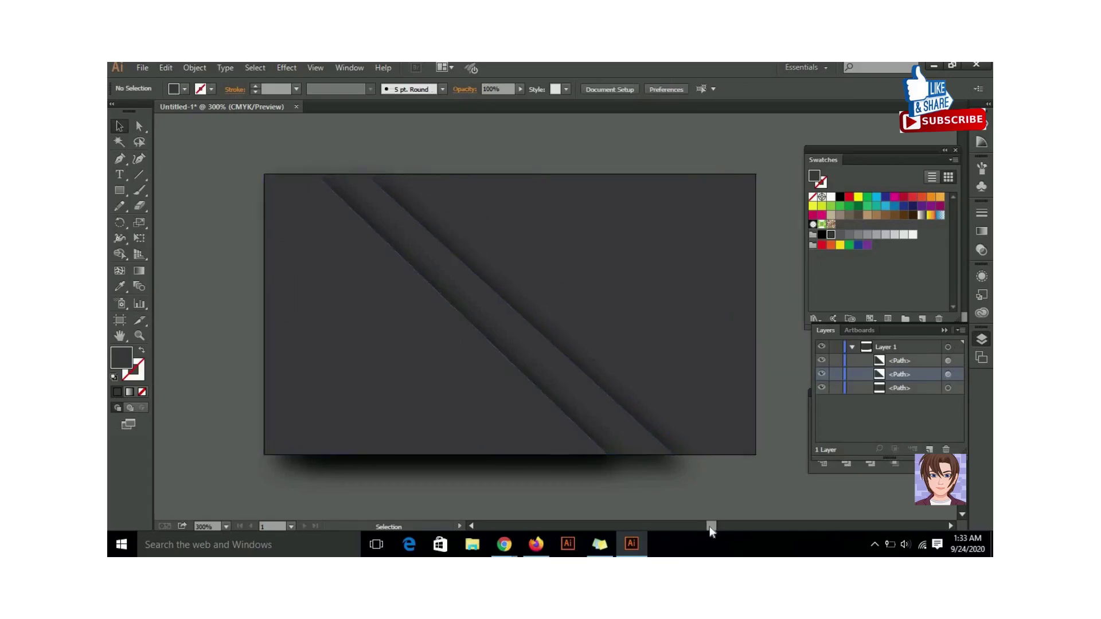
key(p)
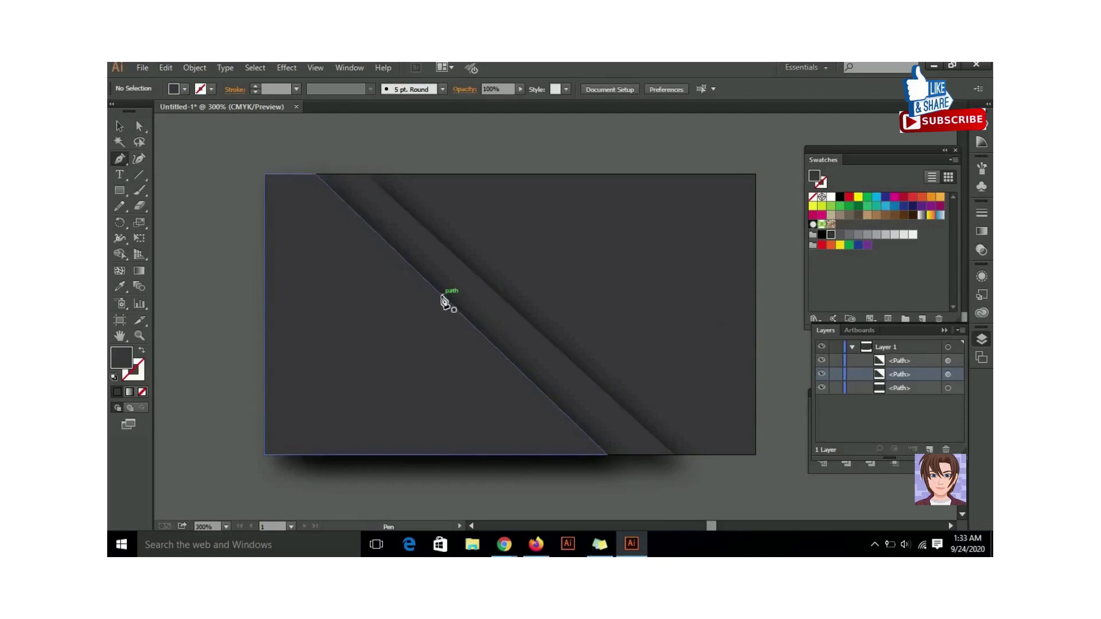
drag(445, 298, 230, 296)
drag(297, 321, 265, 299)
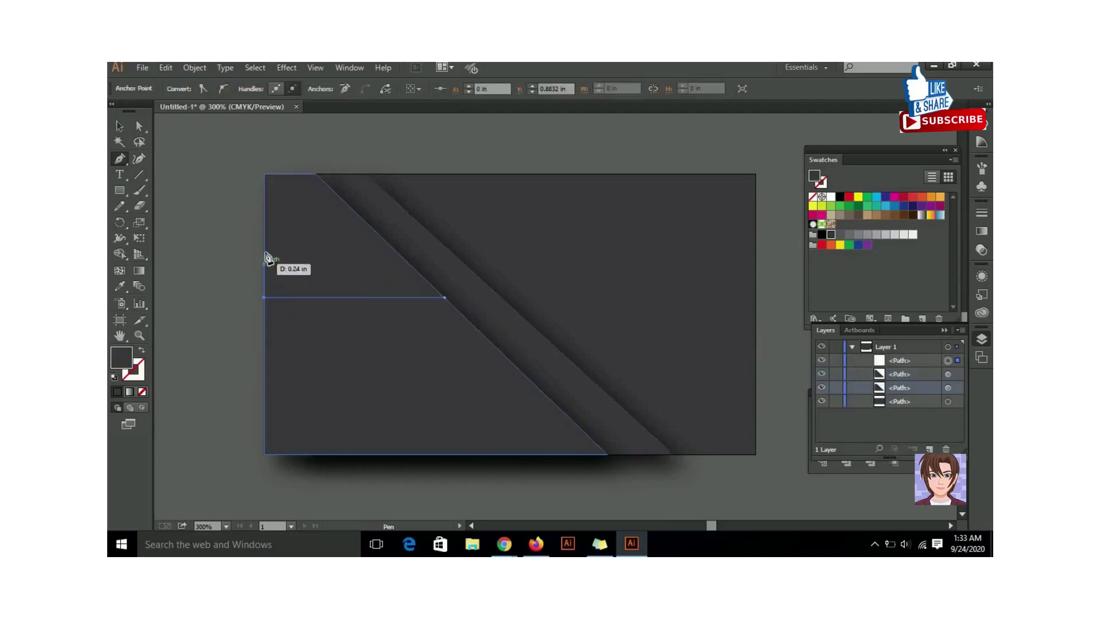
drag(266, 257, 404, 257)
click(444, 297)
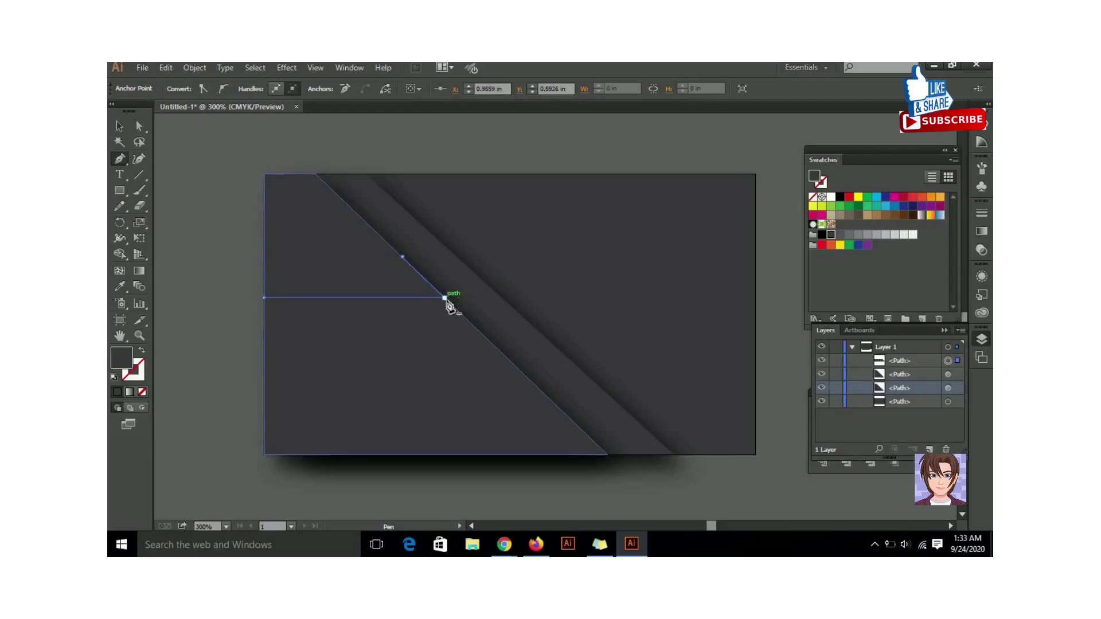
Step: Fill the horizontal strip with a light blue swatch and brighten the colour in the Color Picker
key(i)
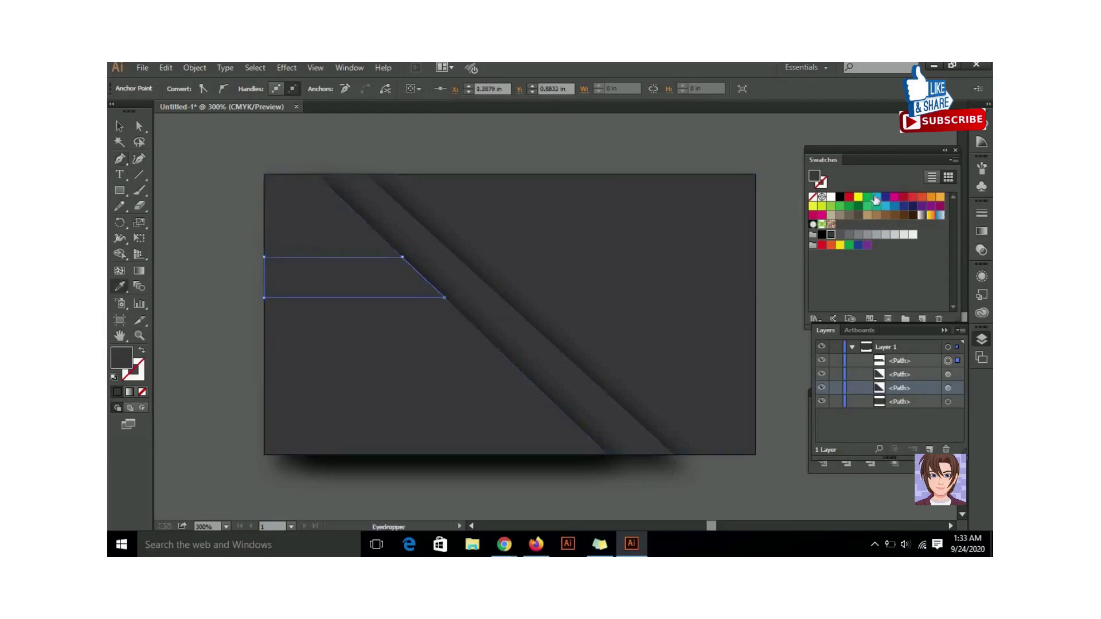
click(885, 207)
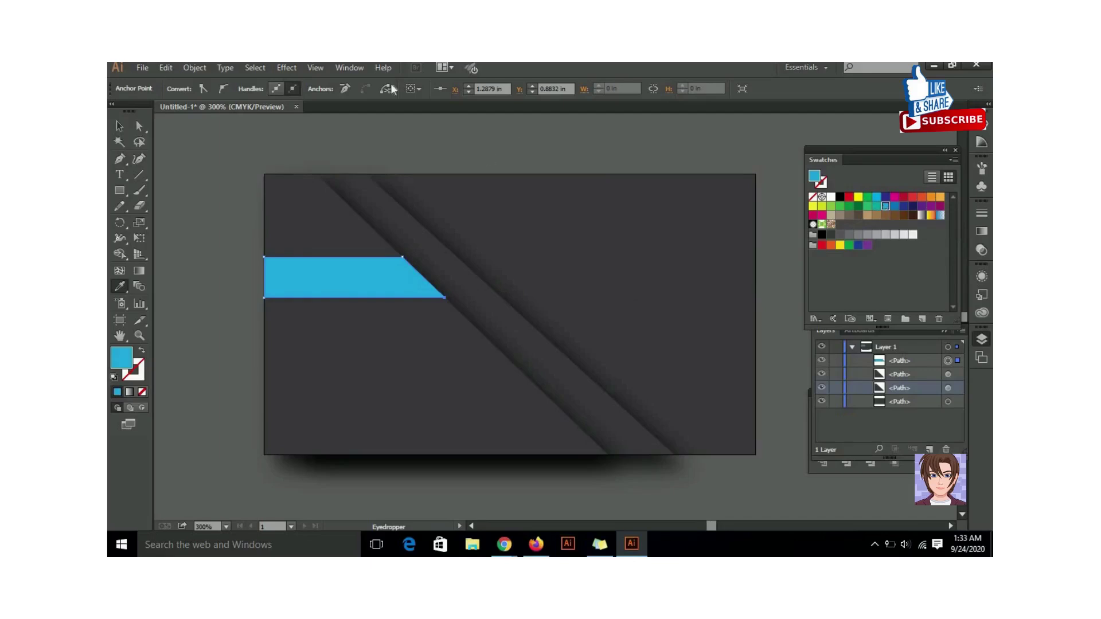
click(119, 127)
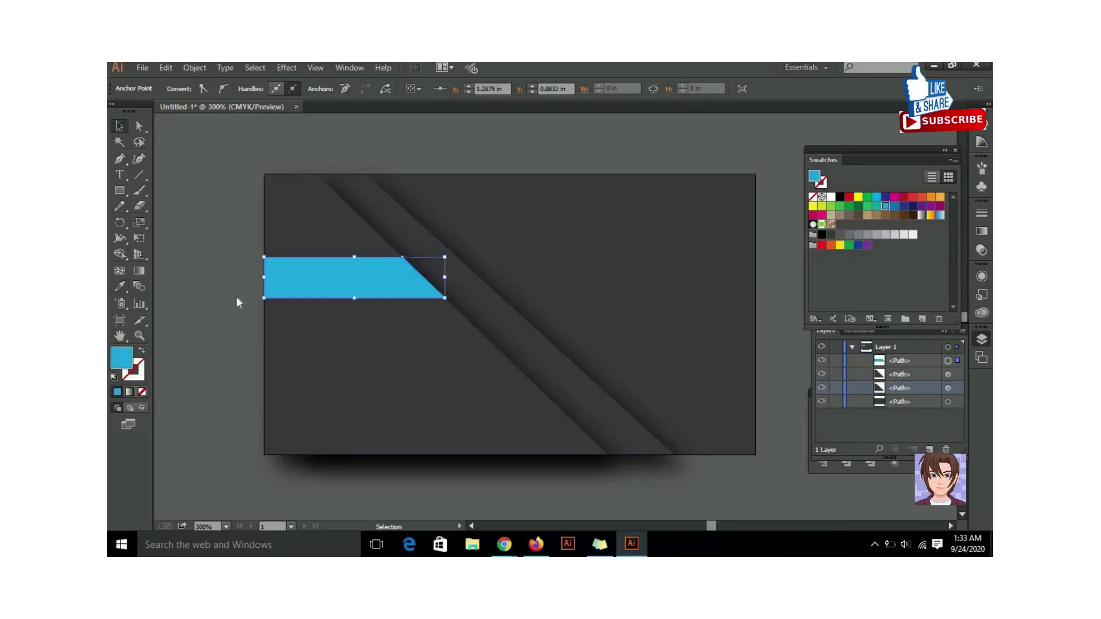
double_click(121, 358)
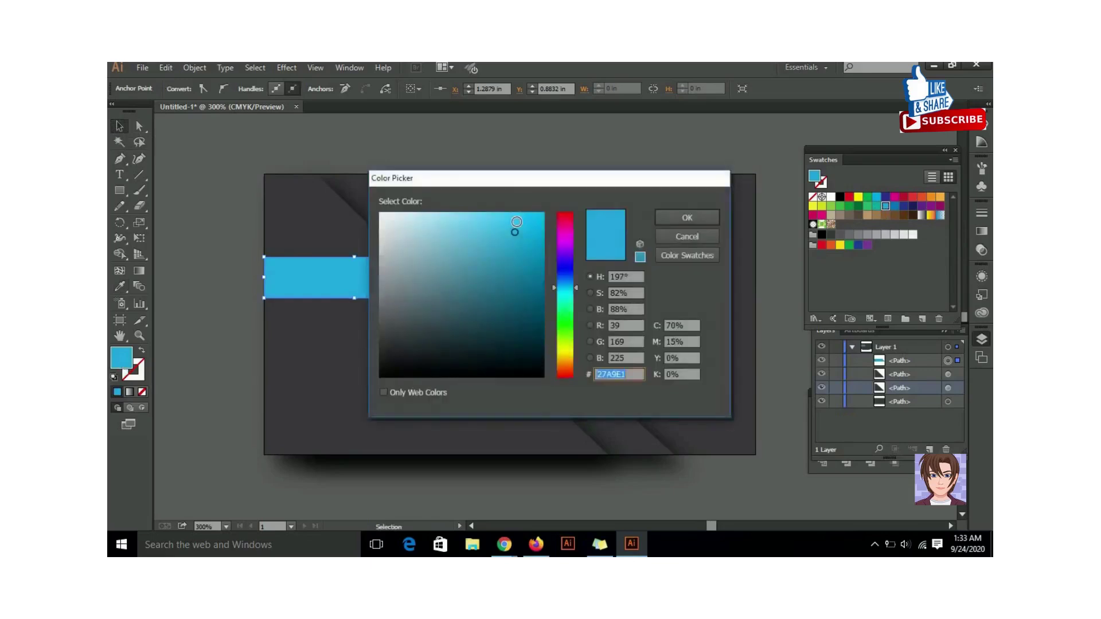
click(517, 222)
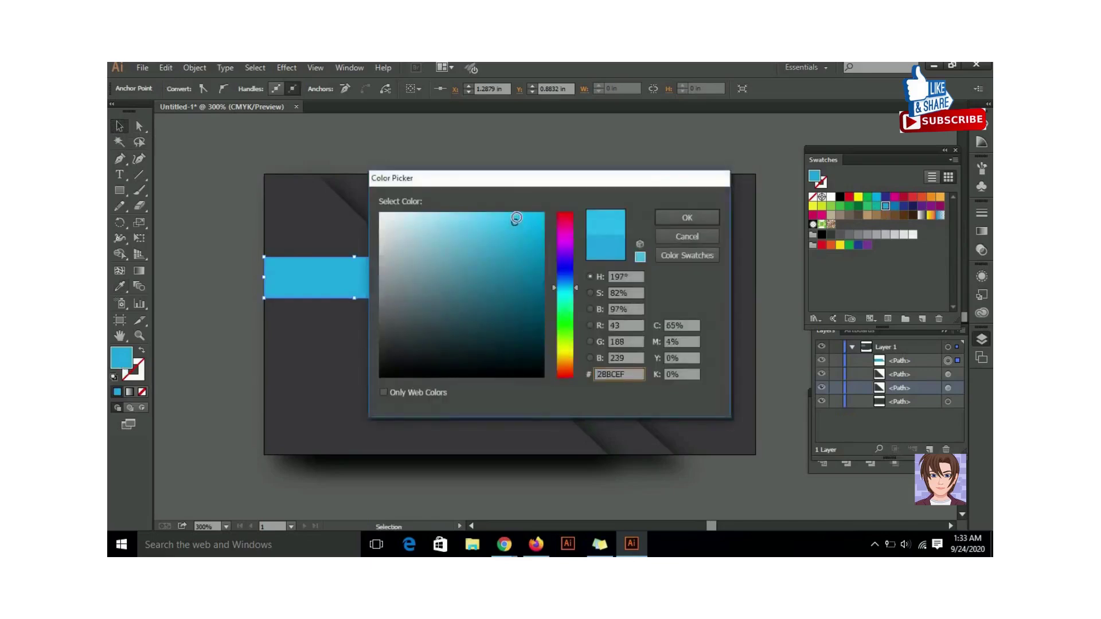
click(515, 218)
click(699, 218)
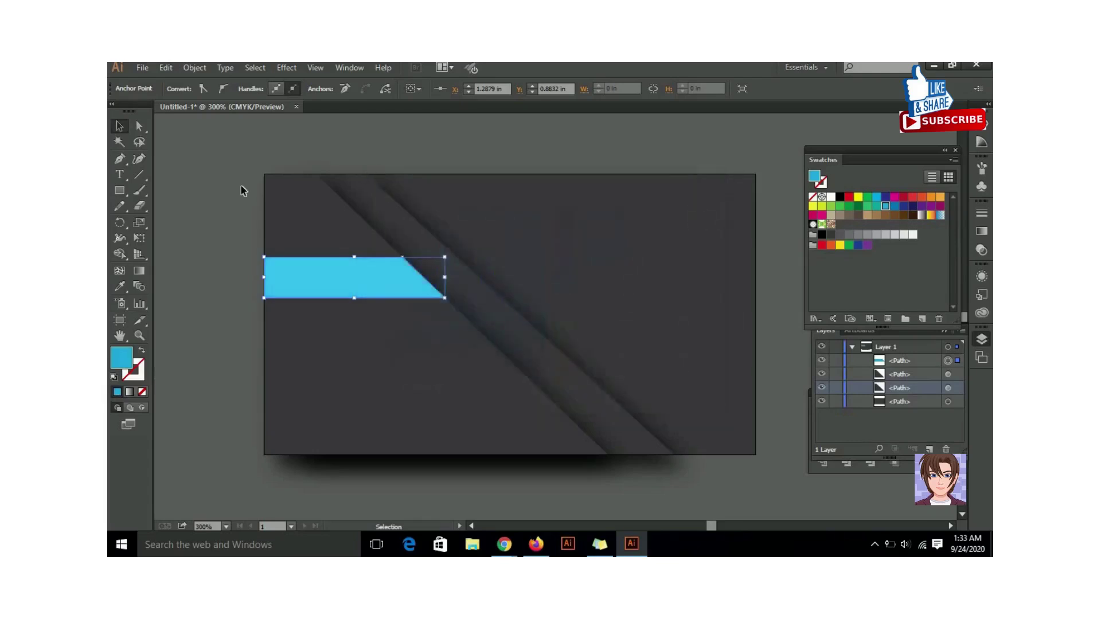
click(180, 197)
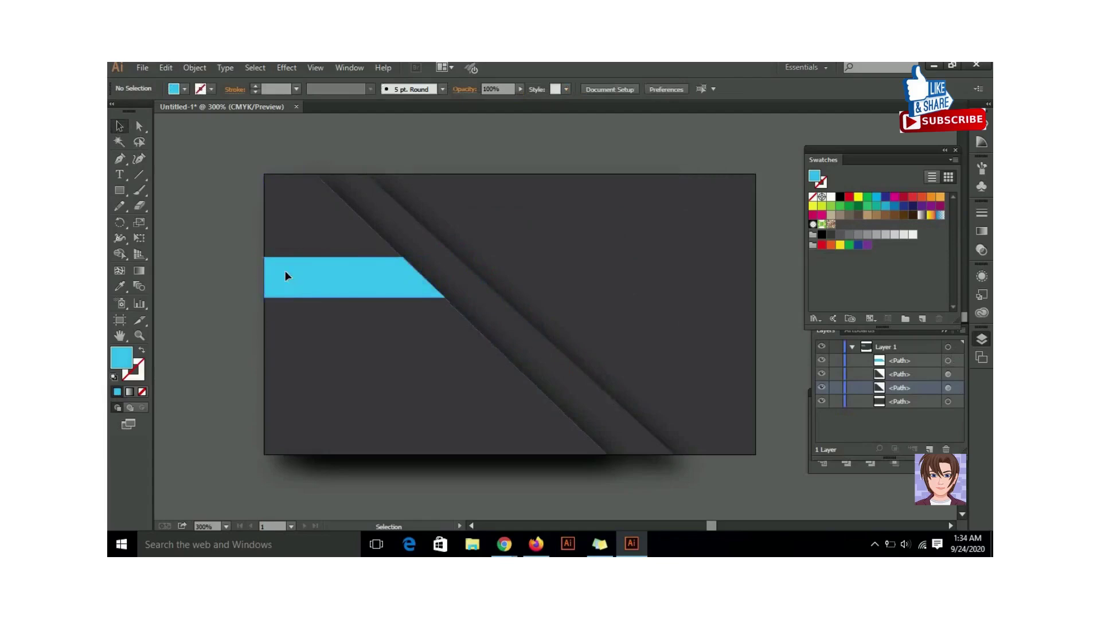
Step: Extend the blue strip's slanted end to the right, past the front diagonal edge, by moving its two end anchor points
click(286, 276)
click(139, 126)
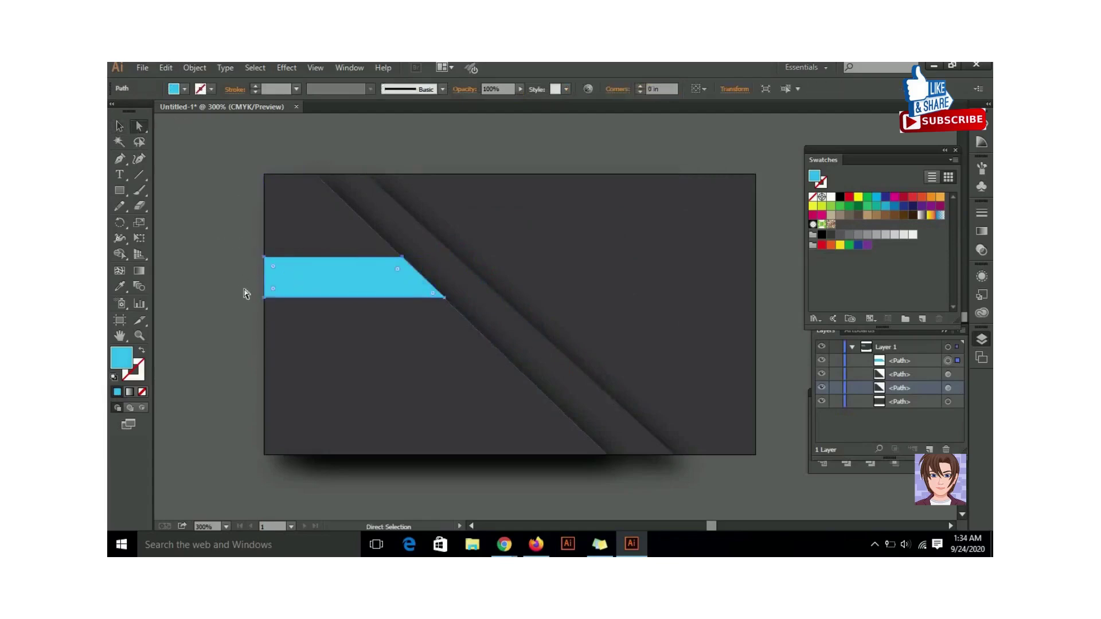
click(265, 297)
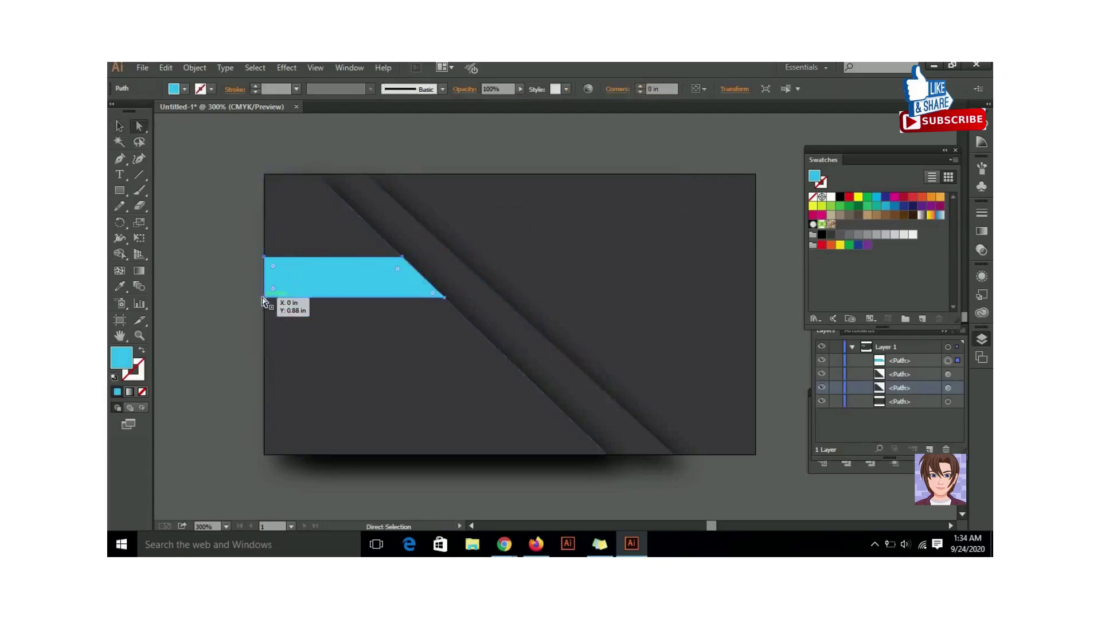
click(264, 259)
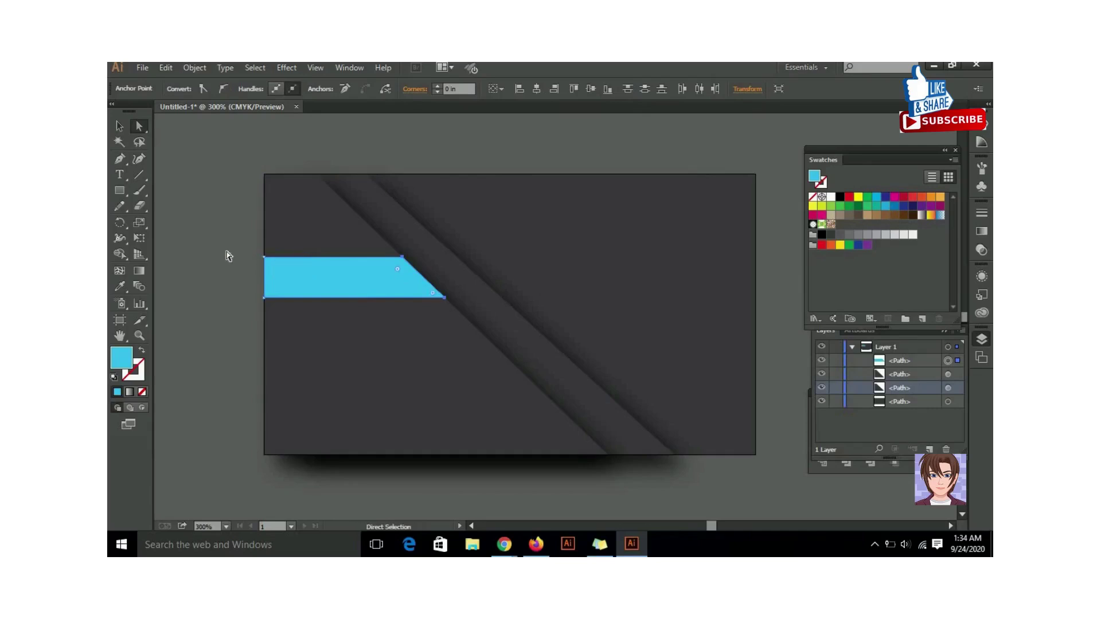
key(Right)
key(Right)
key(Right)
key(Right)
key(Right)
key(Right)
key(Right)
key(Right)
key(Right)
key(Right)
key(Right)
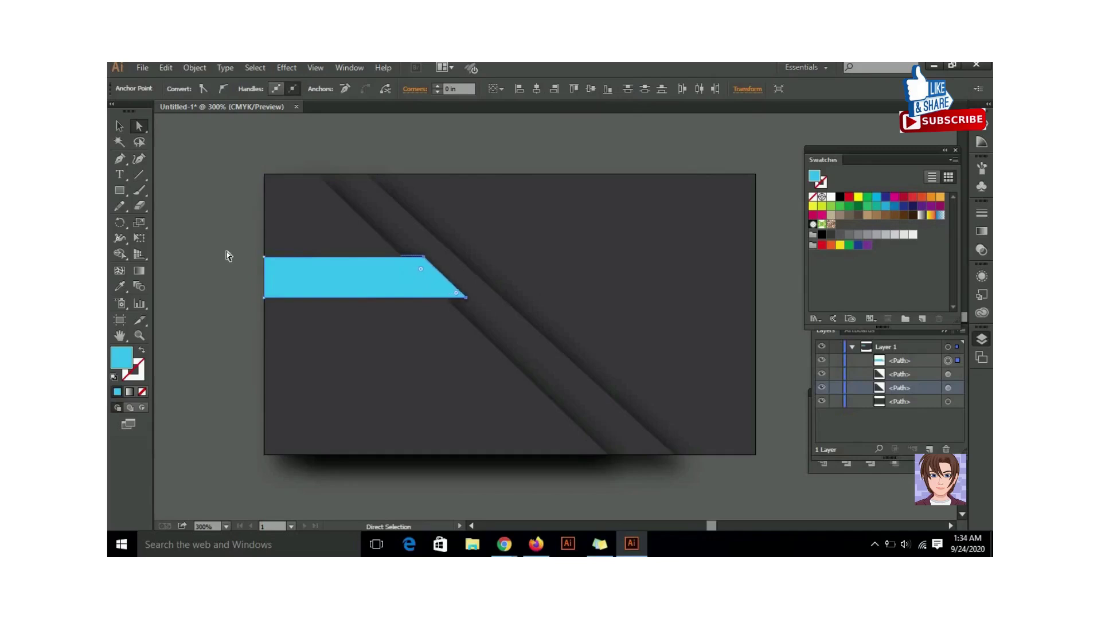
key(Right)
click(119, 126)
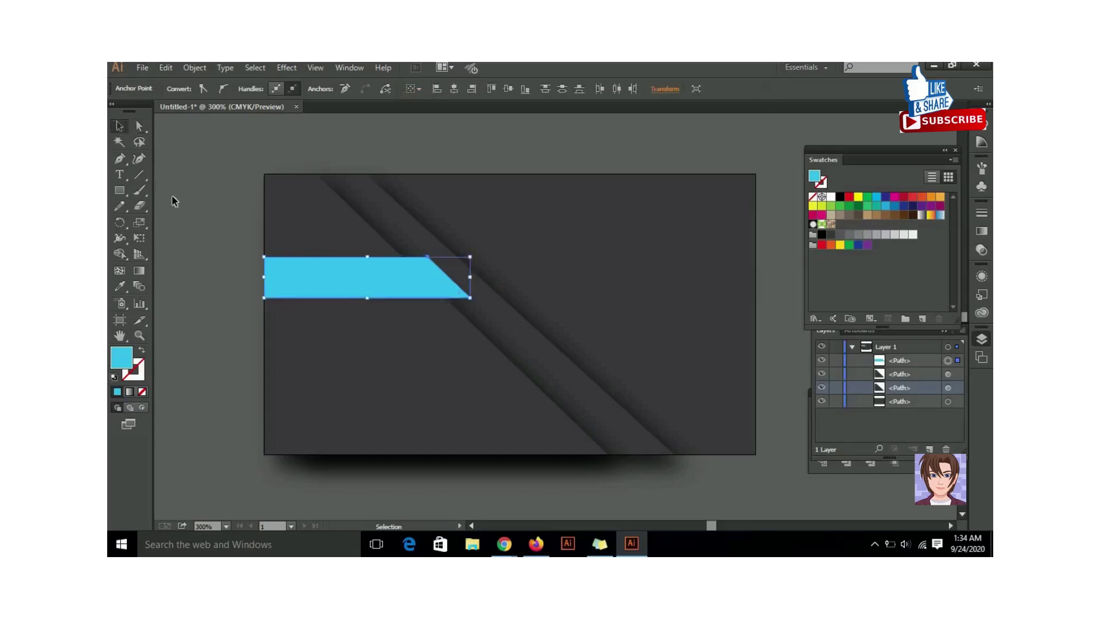
click(260, 236)
Step: Draw a small fold triangle about 0.27 in wide joining the strip's lower right corner to the front diagonal edge with the Pen tool
key(p)
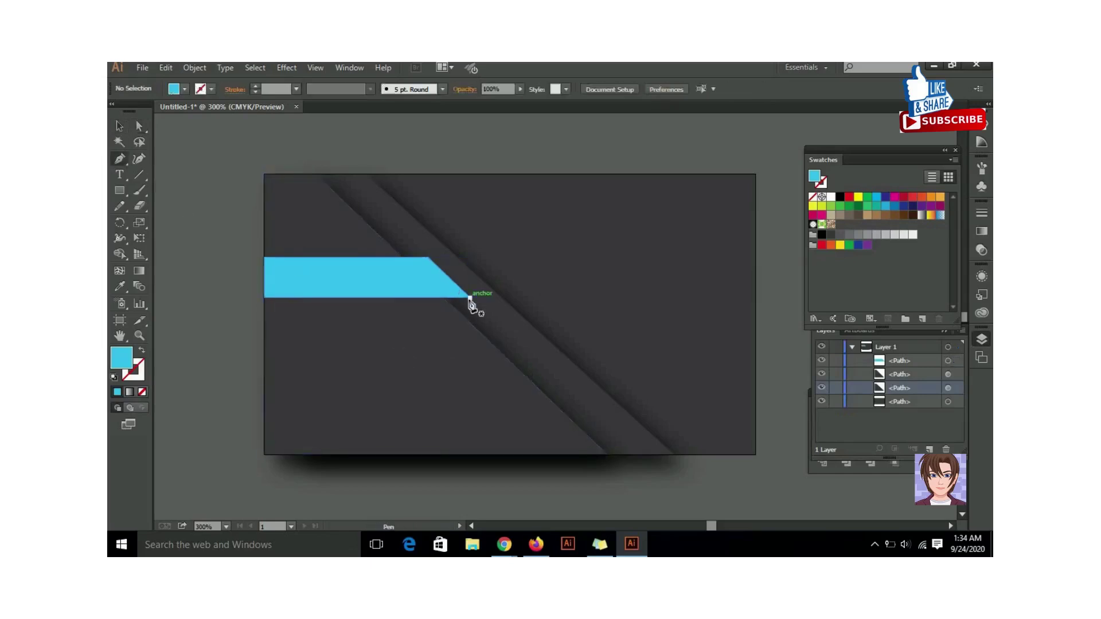
drag(470, 298, 484, 339)
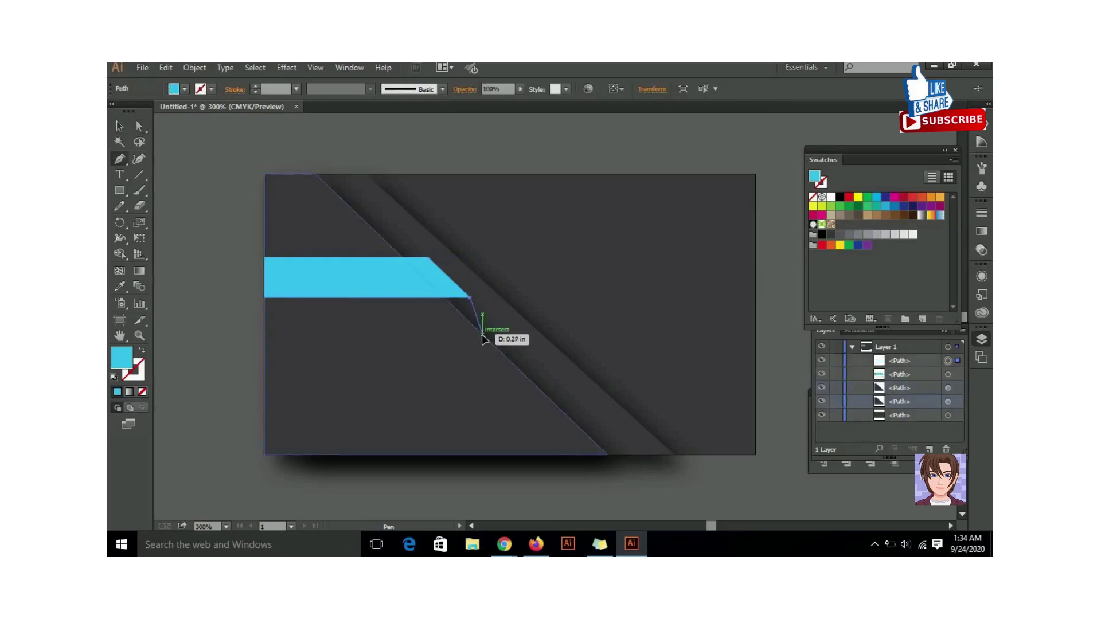
click(481, 334)
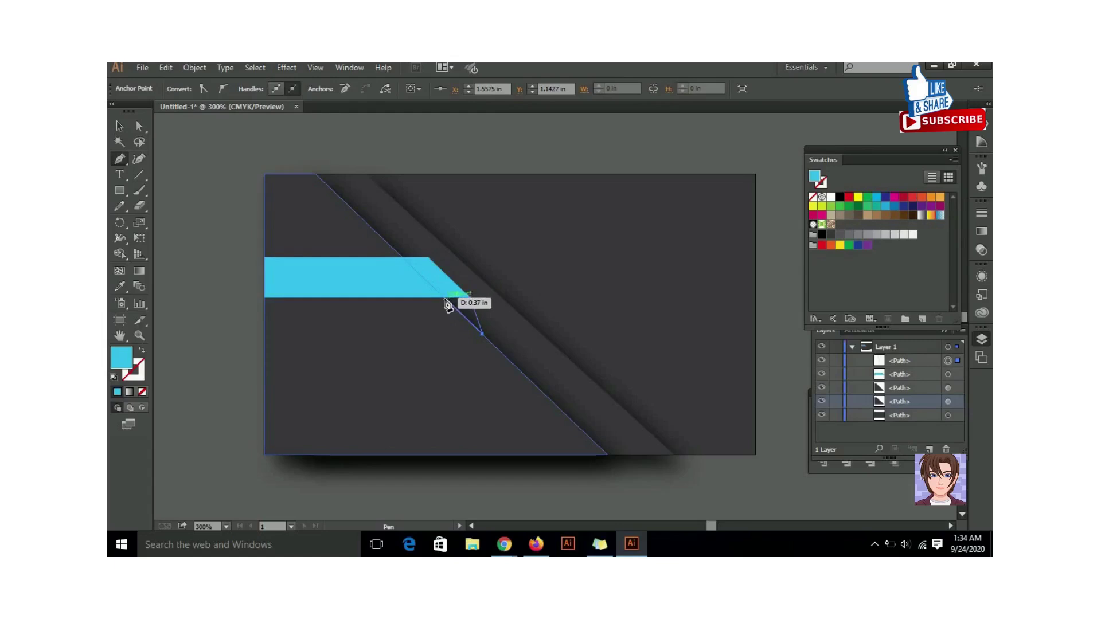
click(445, 298)
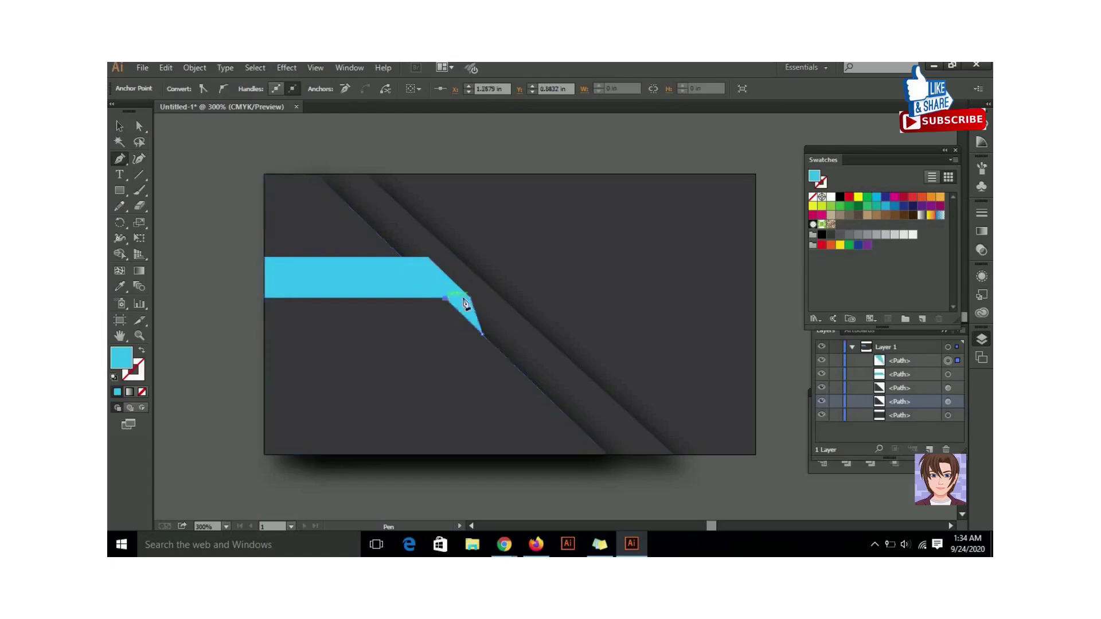
click(471, 299)
Step: Fill the fold triangle with the darker blue 059ECE
key(i)
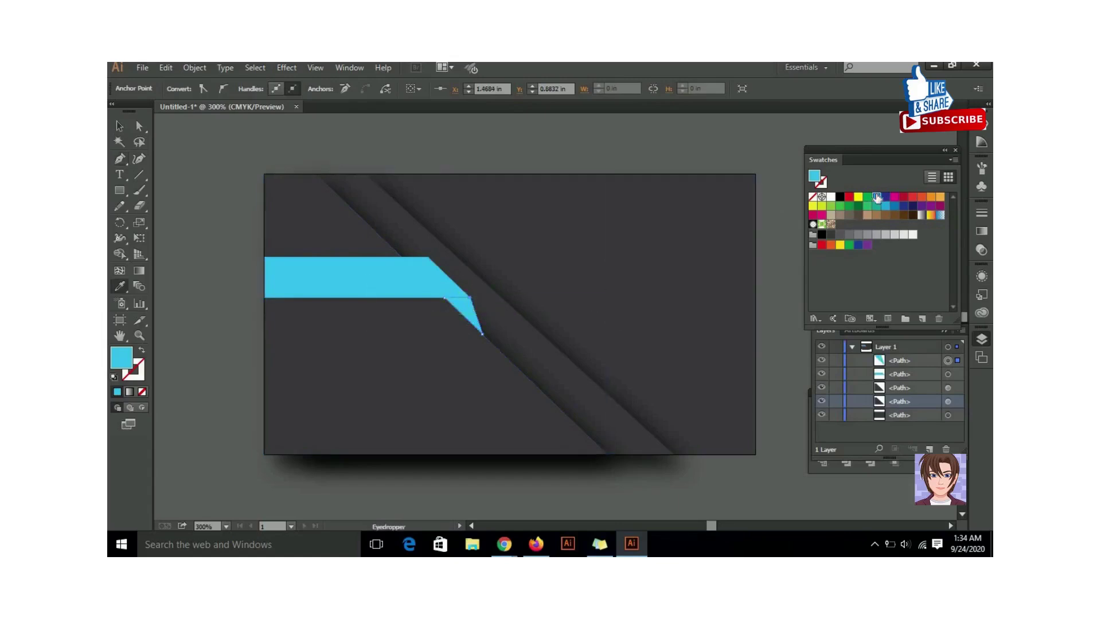
click(877, 197)
click(121, 126)
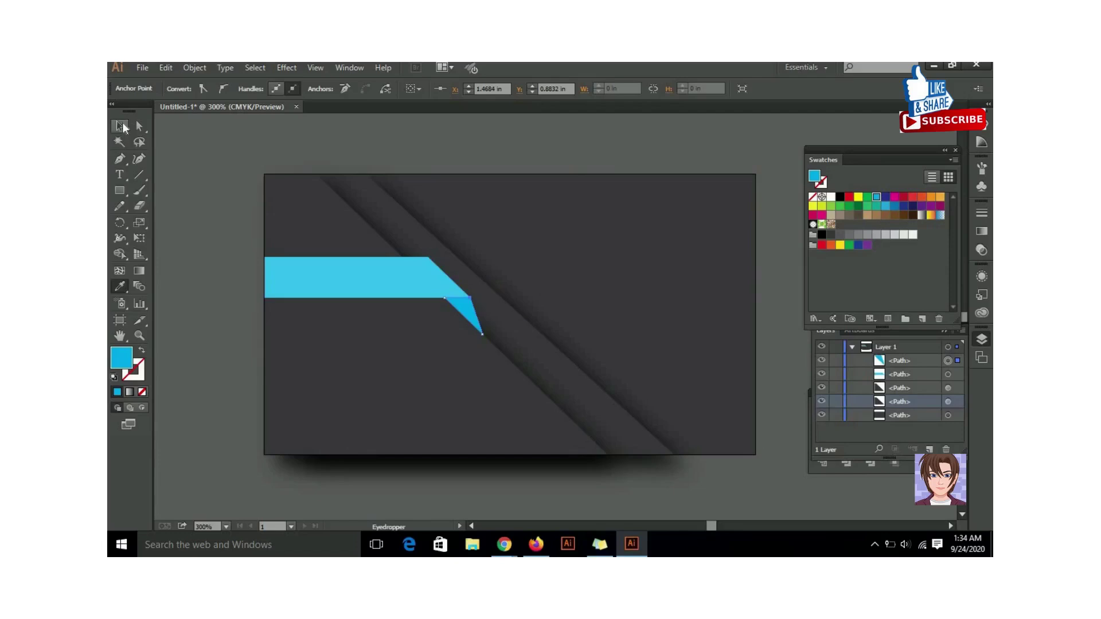
double_click(122, 357)
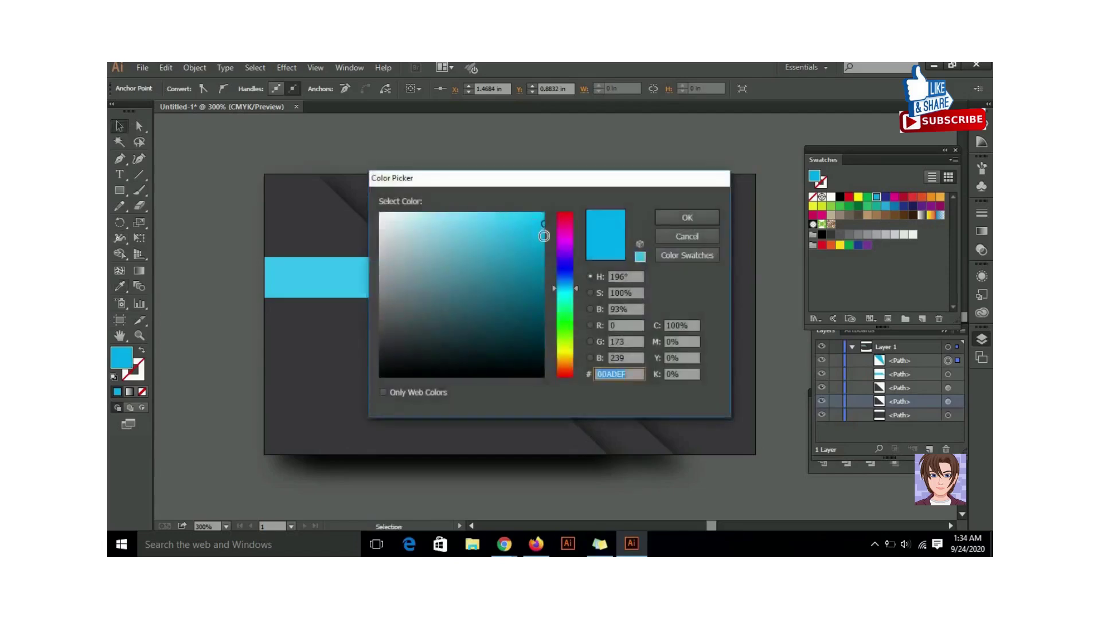
click(543, 236)
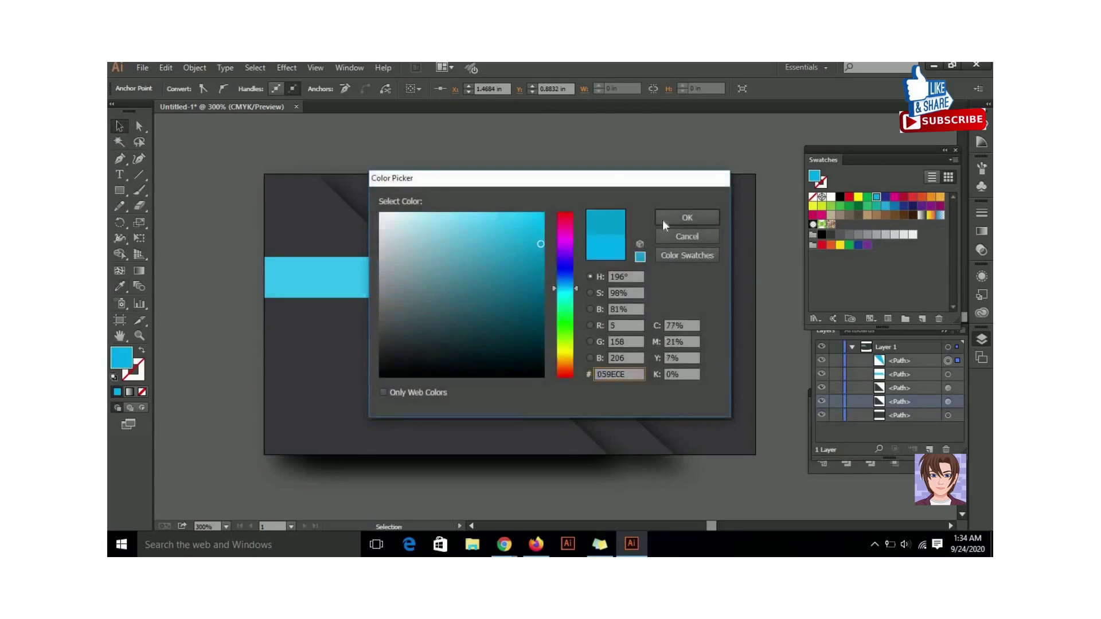
click(675, 218)
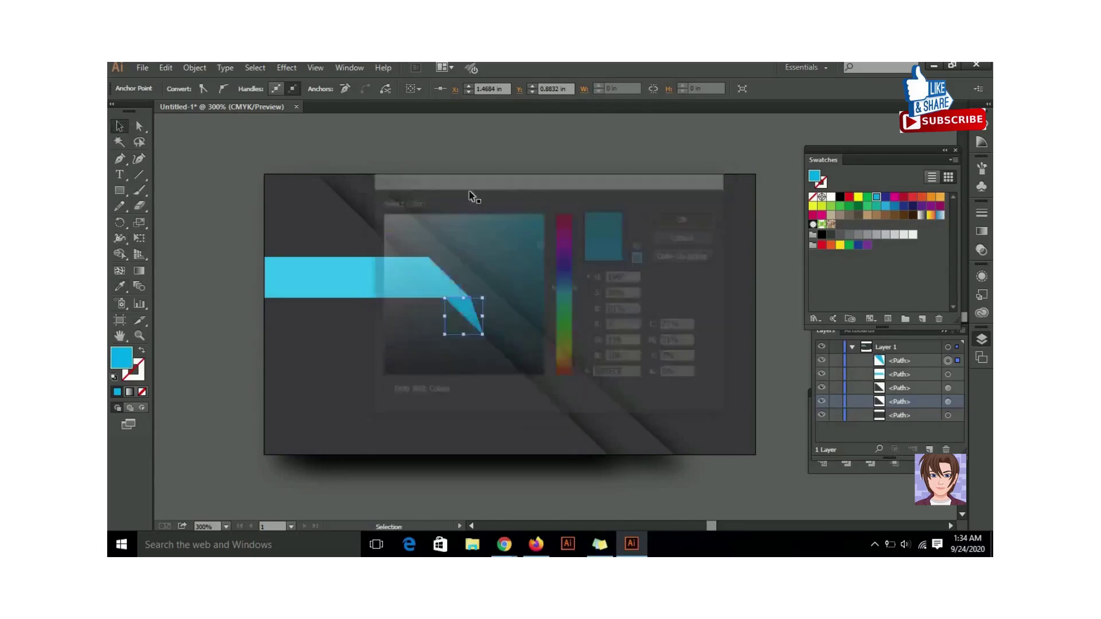
Step: Open the Business_Card_icon---1 EPS file from the desktop's vecteezy business card icon folder, retaining the 9-slice scaling option for symbols
click(208, 173)
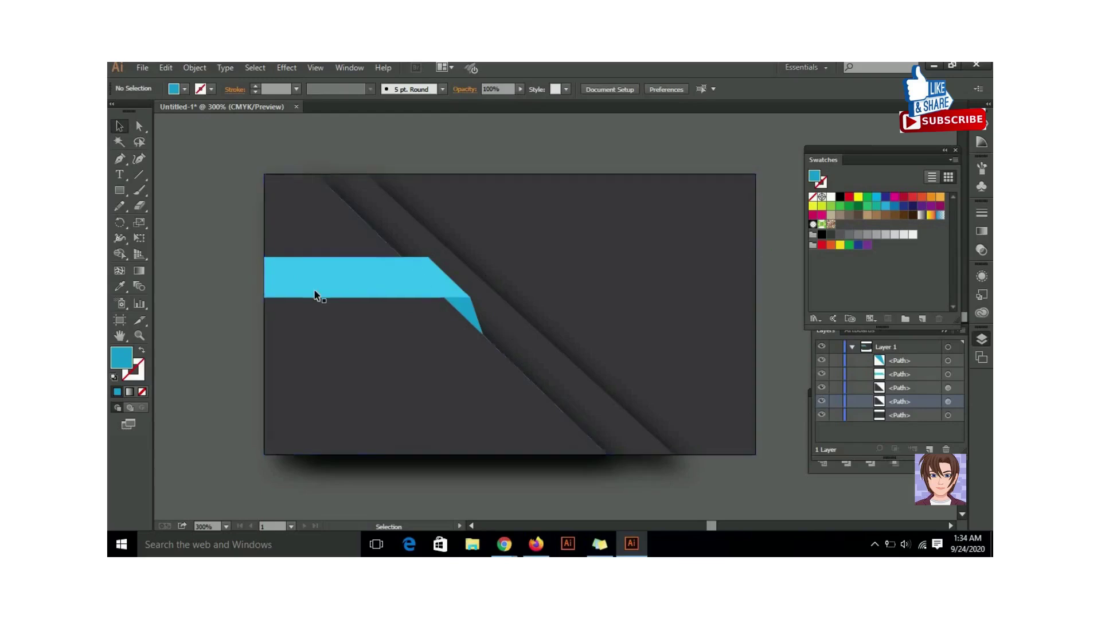
click(119, 175)
key(v)
click(144, 68)
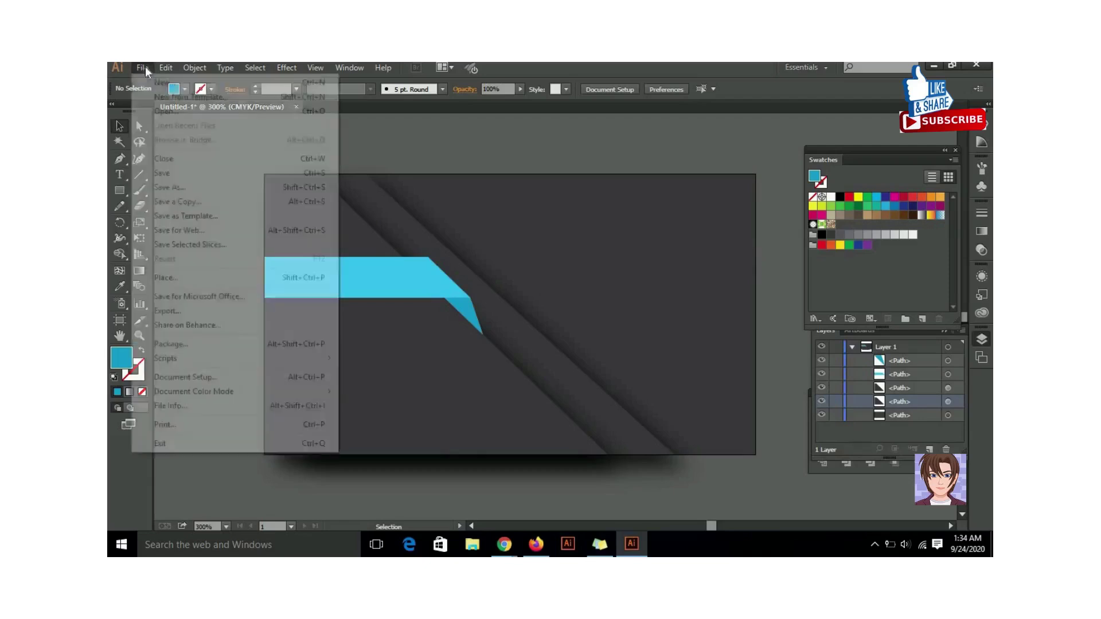
click(160, 111)
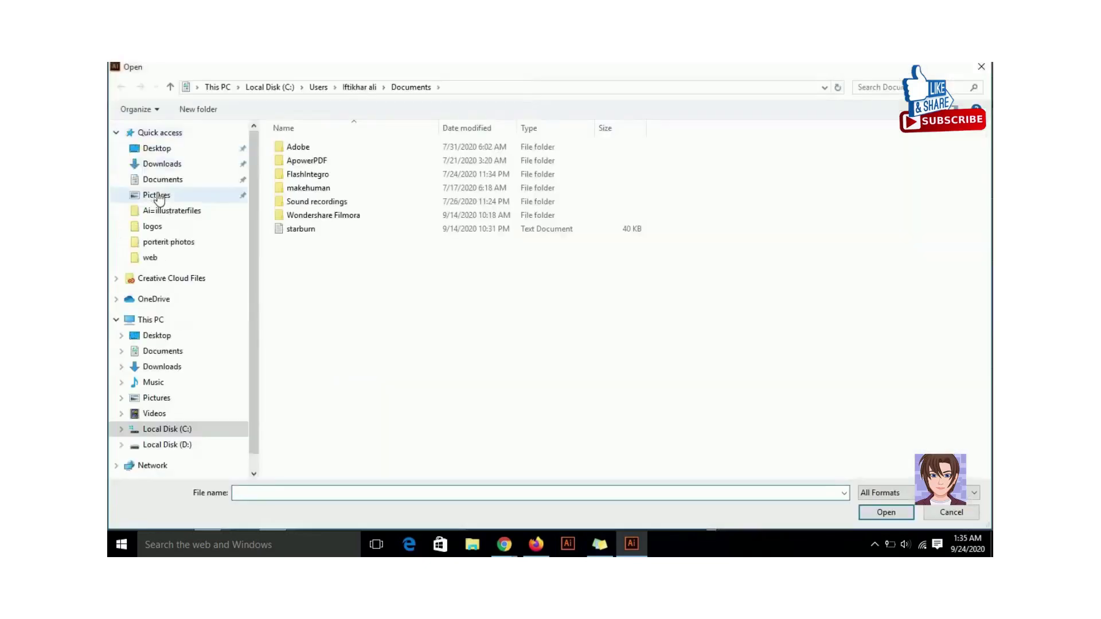
click(156, 152)
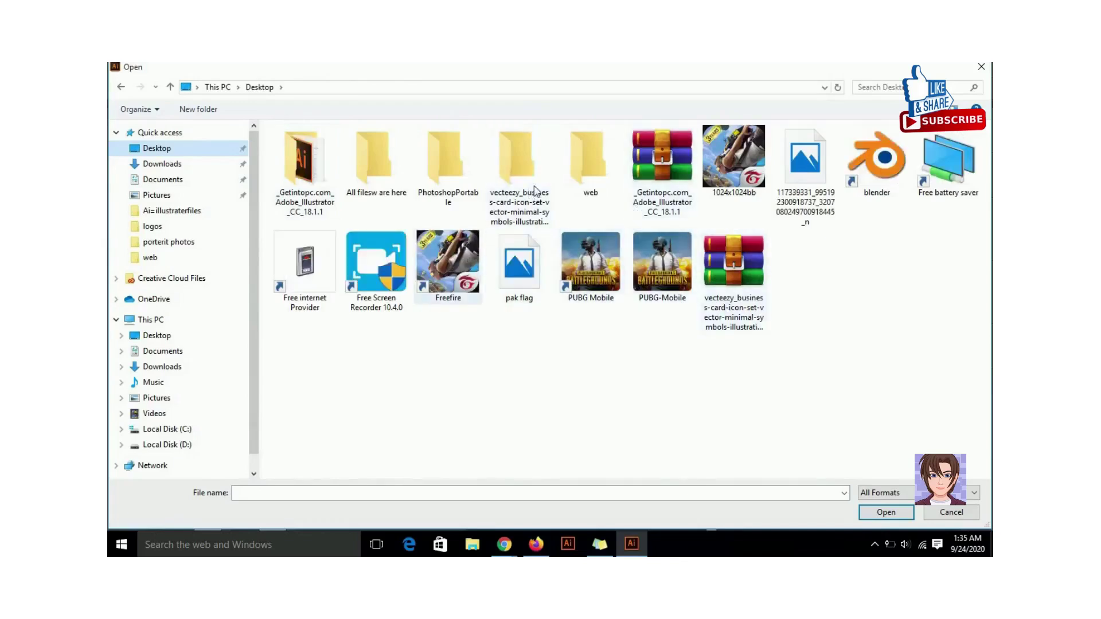
double_click(497, 186)
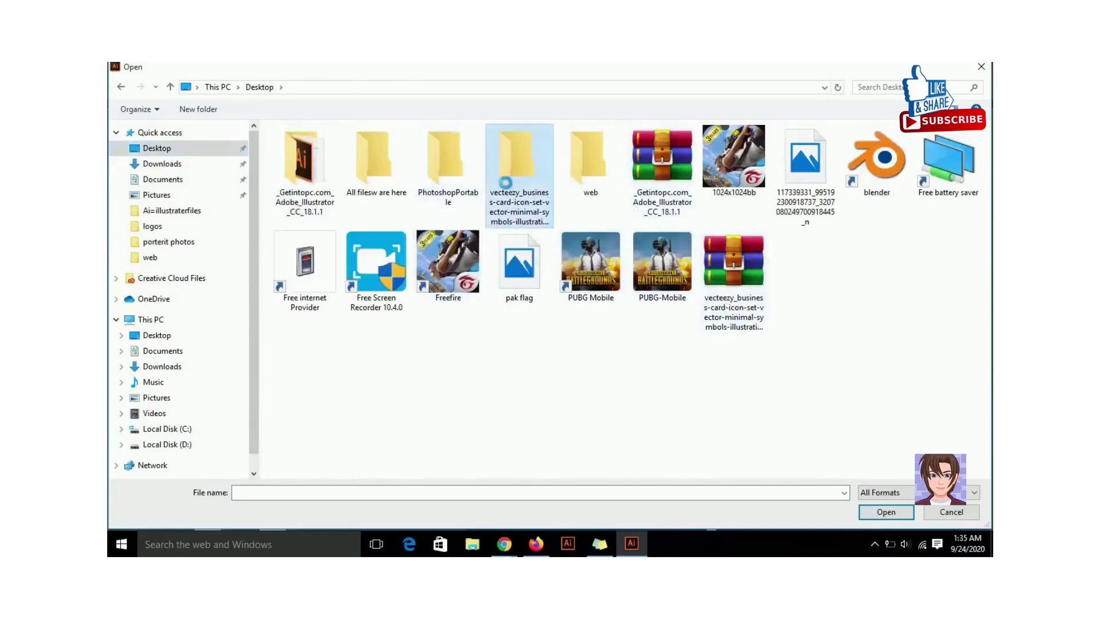
click(374, 172)
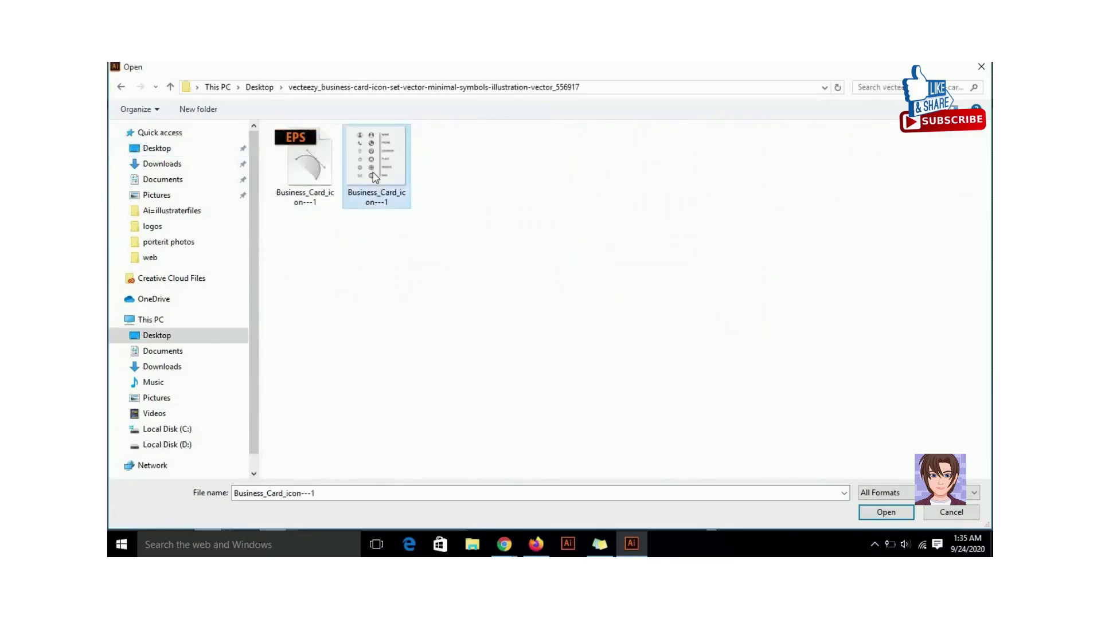
click(878, 513)
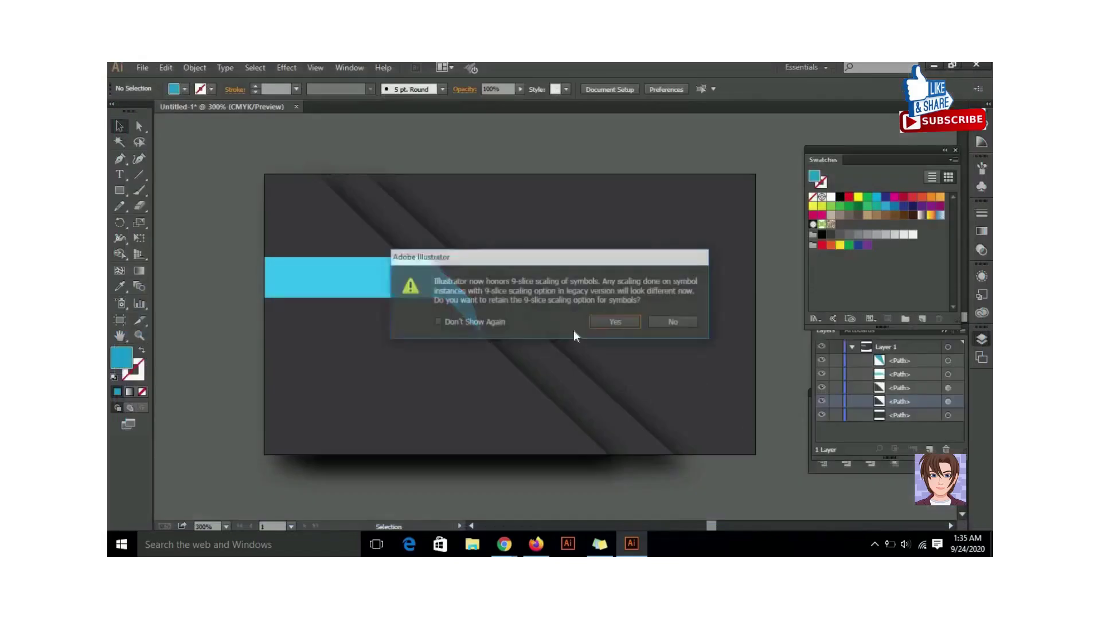
click(625, 321)
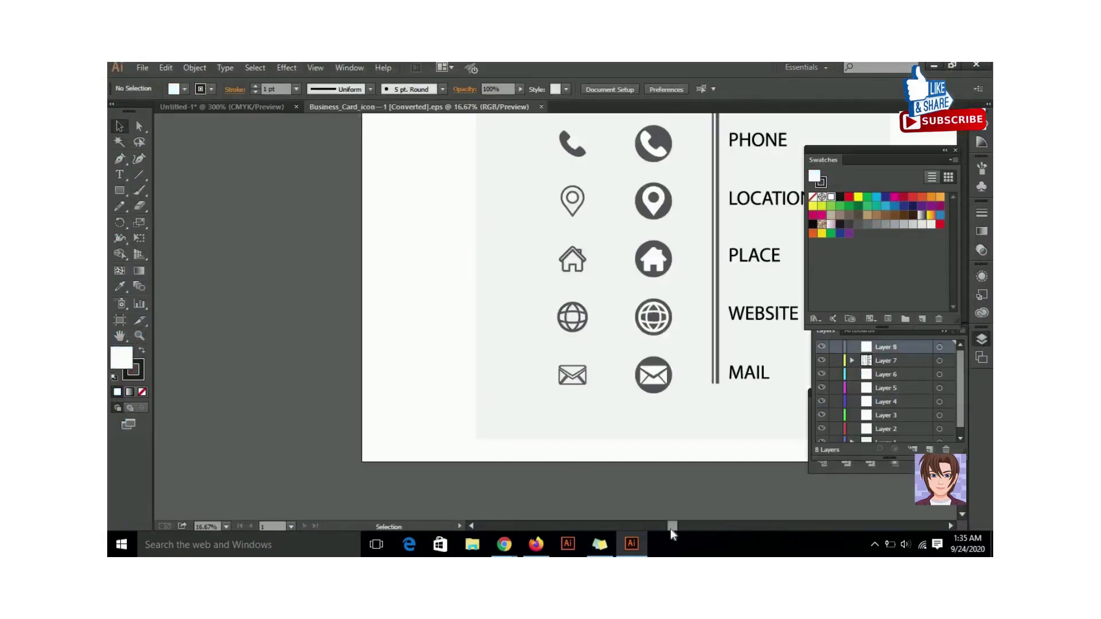
Step: Select the outline mail icon in the icon sheet and return to the Untitled-1 card document
drag(673, 529, 694, 524)
click(484, 376)
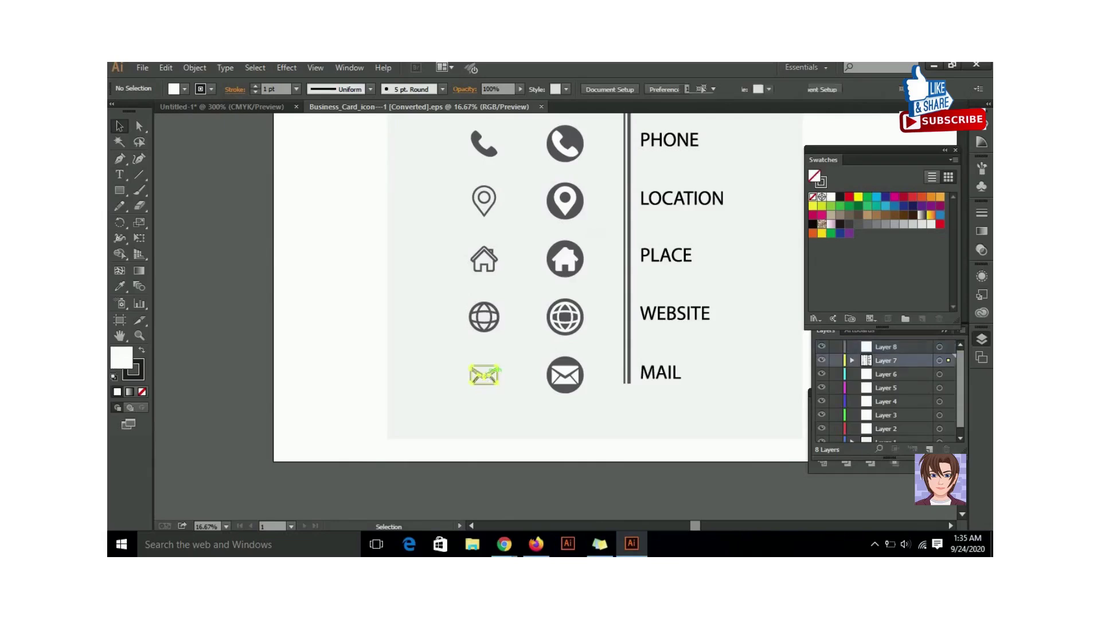
click(266, 105)
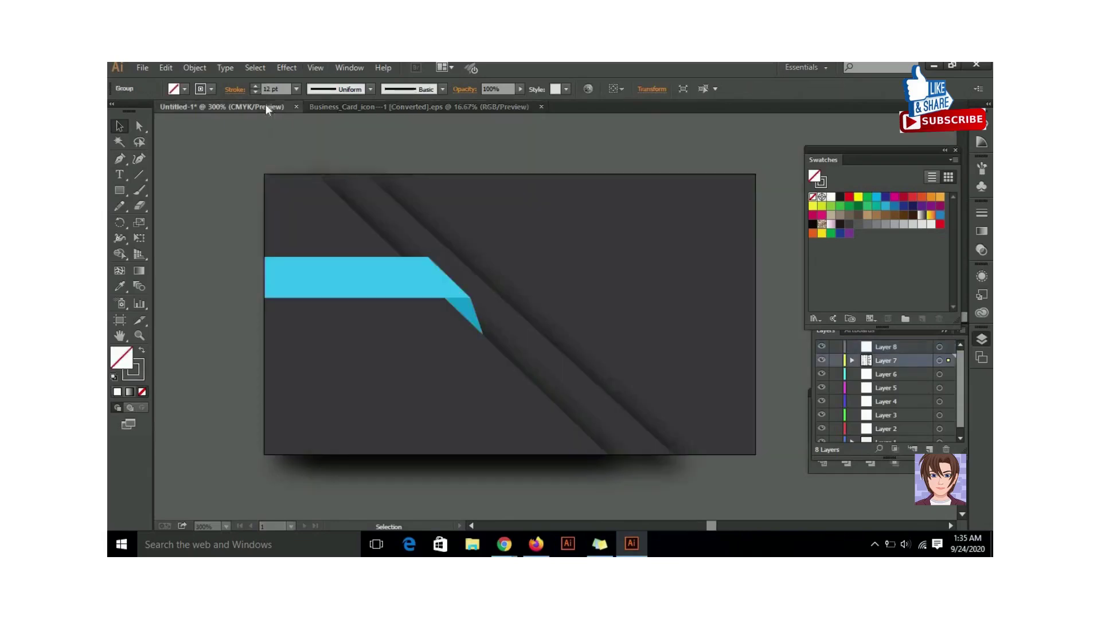
Step: Add an area text reading "SA" above the card's upper left corner and shrink its frame closer to the letters
click(124, 179)
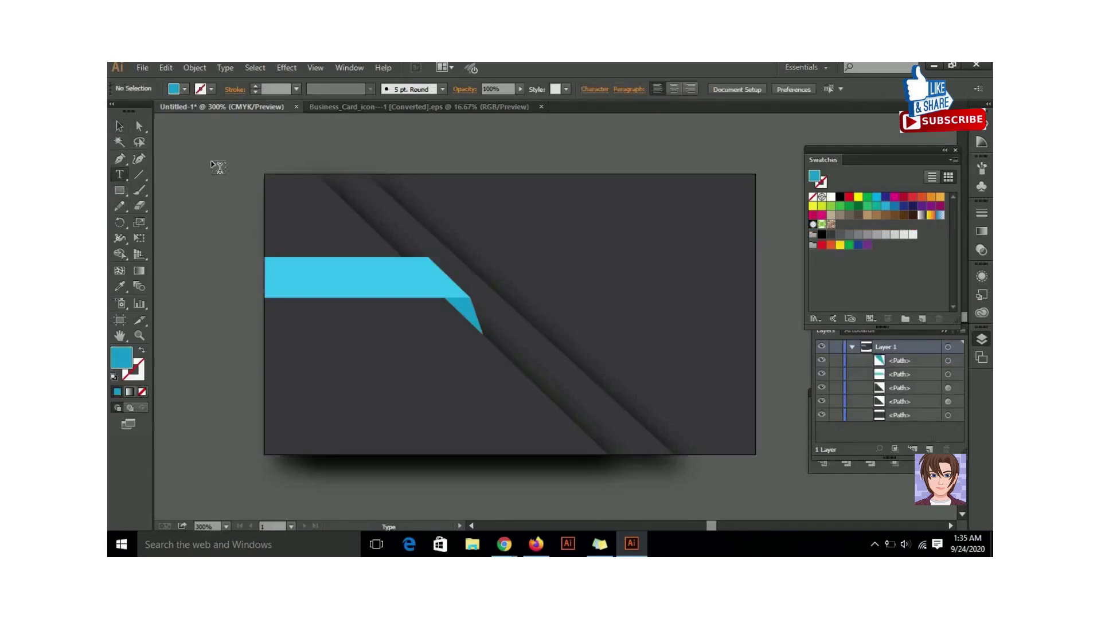
drag(231, 140, 427, 165)
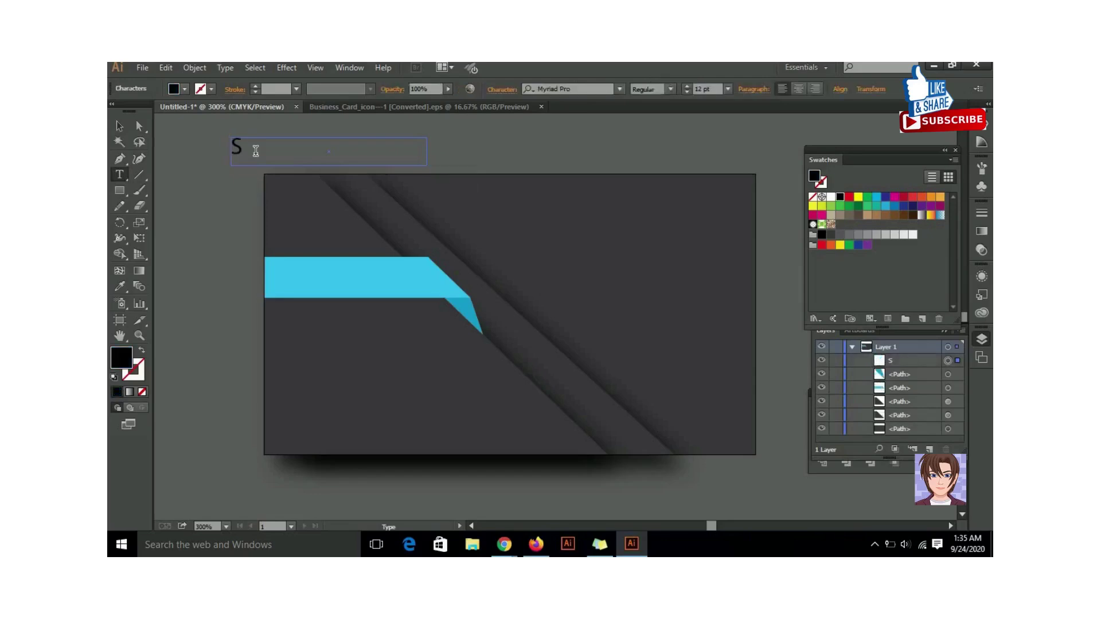
text(SA)
click(118, 124)
drag(427, 166, 311, 158)
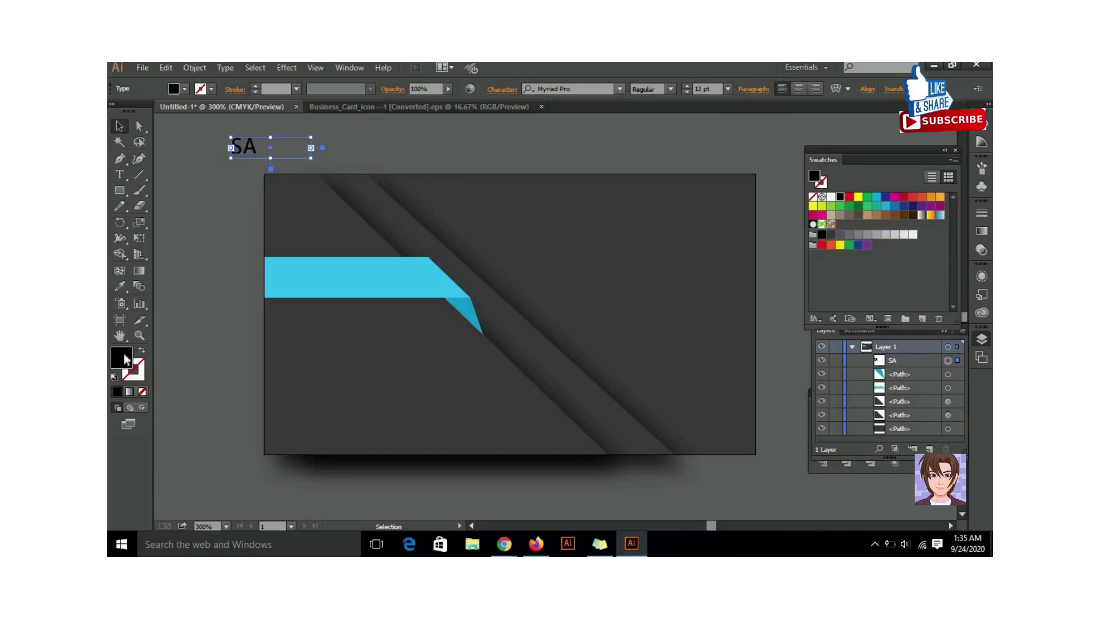
Step: Set the "SA" text in the LEMON MILK font and fill it with white
click(620, 88)
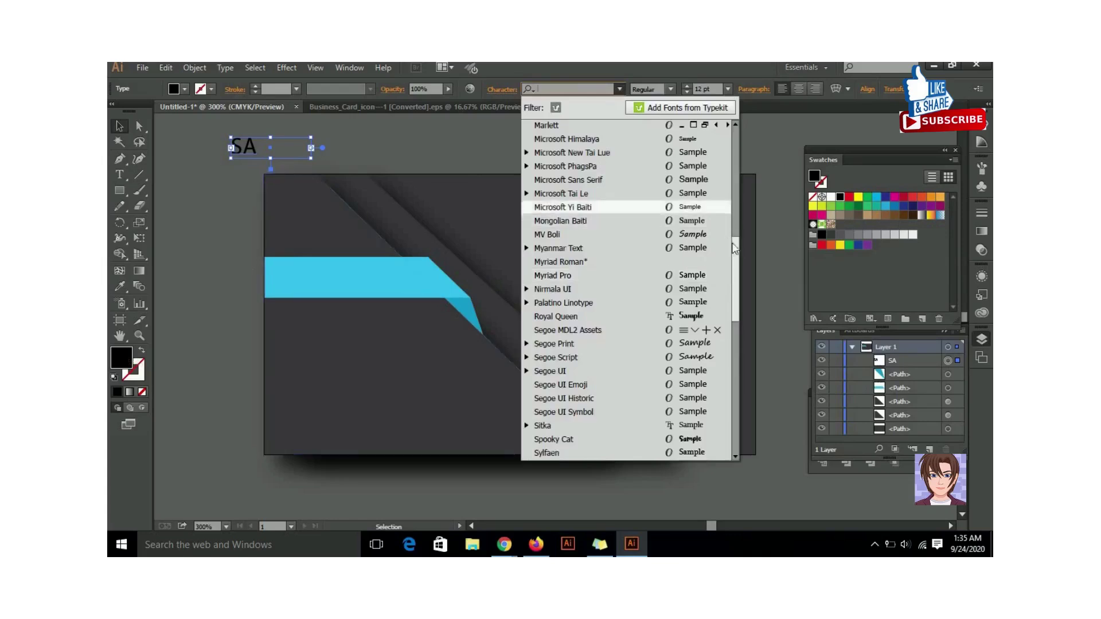
drag(738, 312, 735, 256)
click(715, 281)
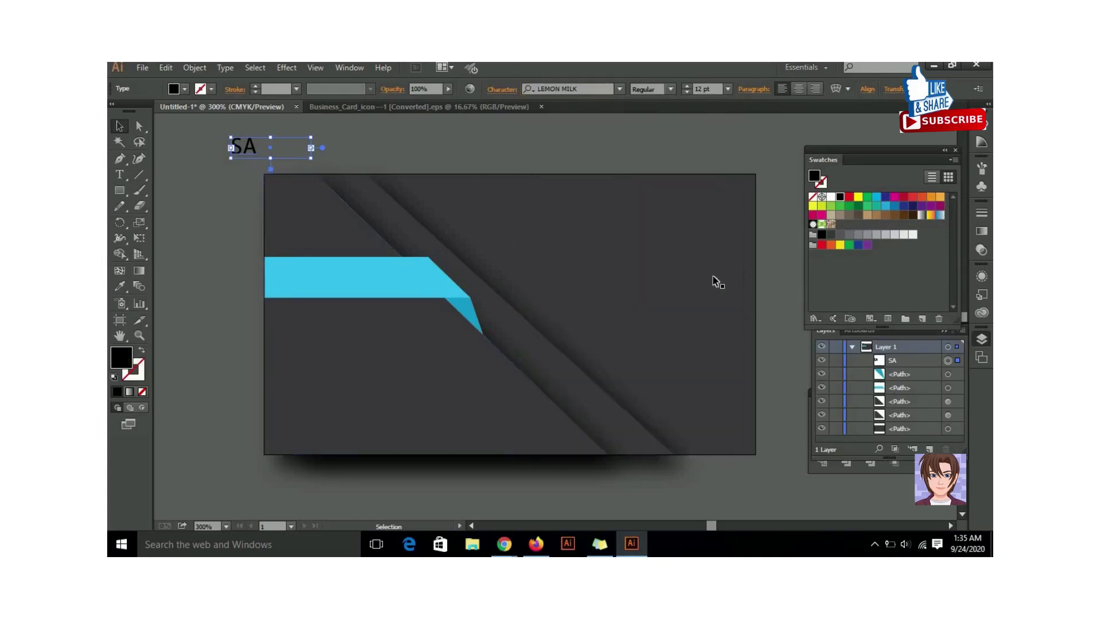
double_click(122, 358)
drag(388, 221, 381, 216)
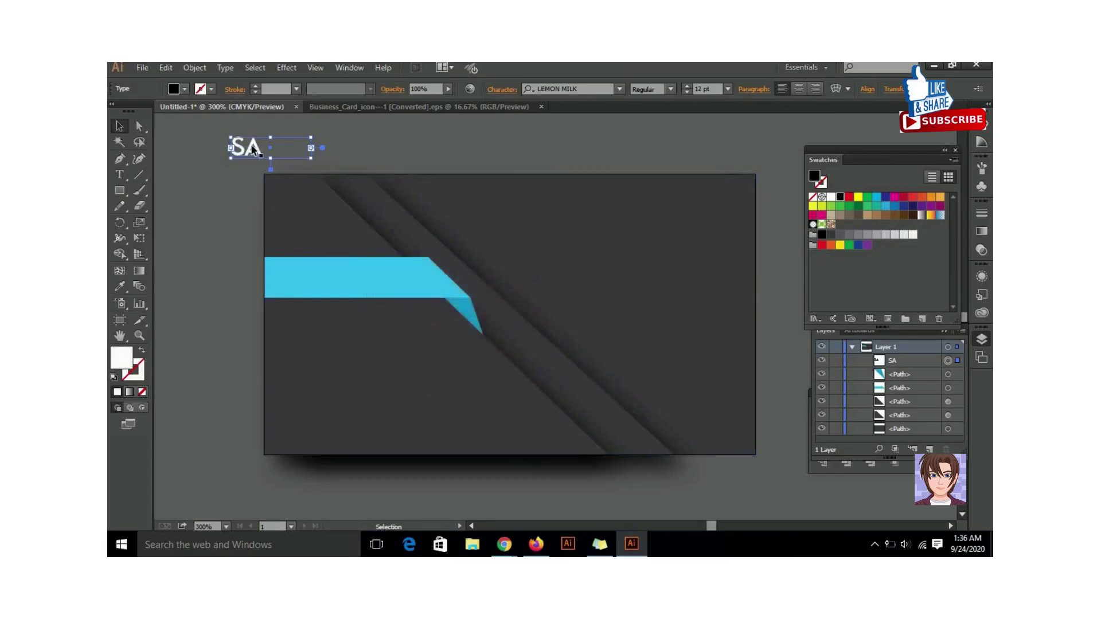
Step: Move the "SA" text onto the left part of the blue strip, set it to 14 pt and enlarge its frame slightly
drag(258, 155, 304, 276)
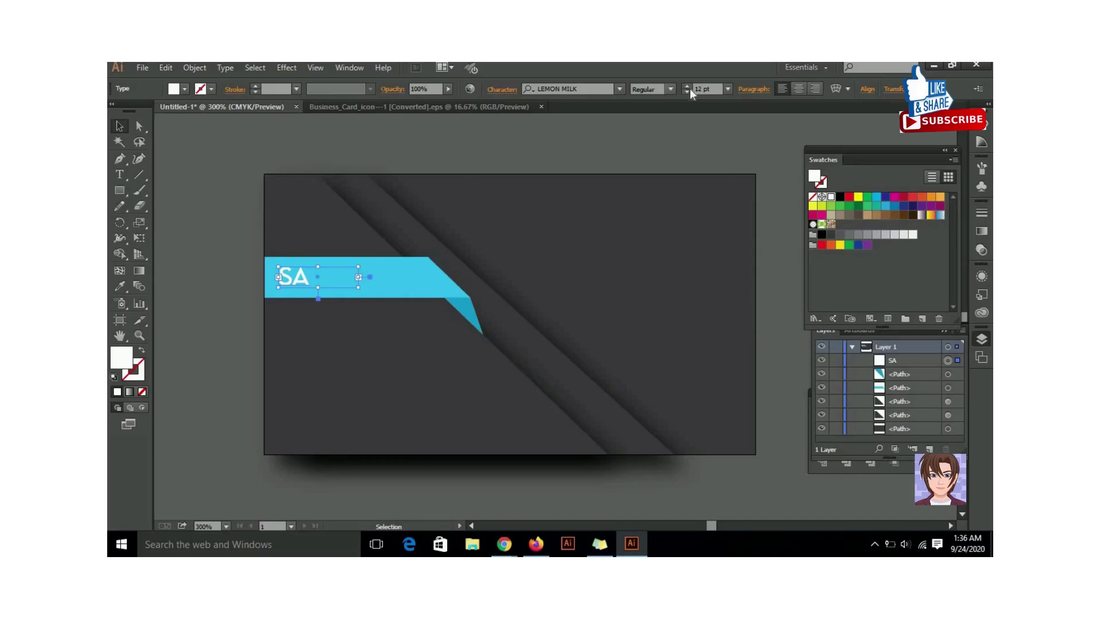
click(727, 89)
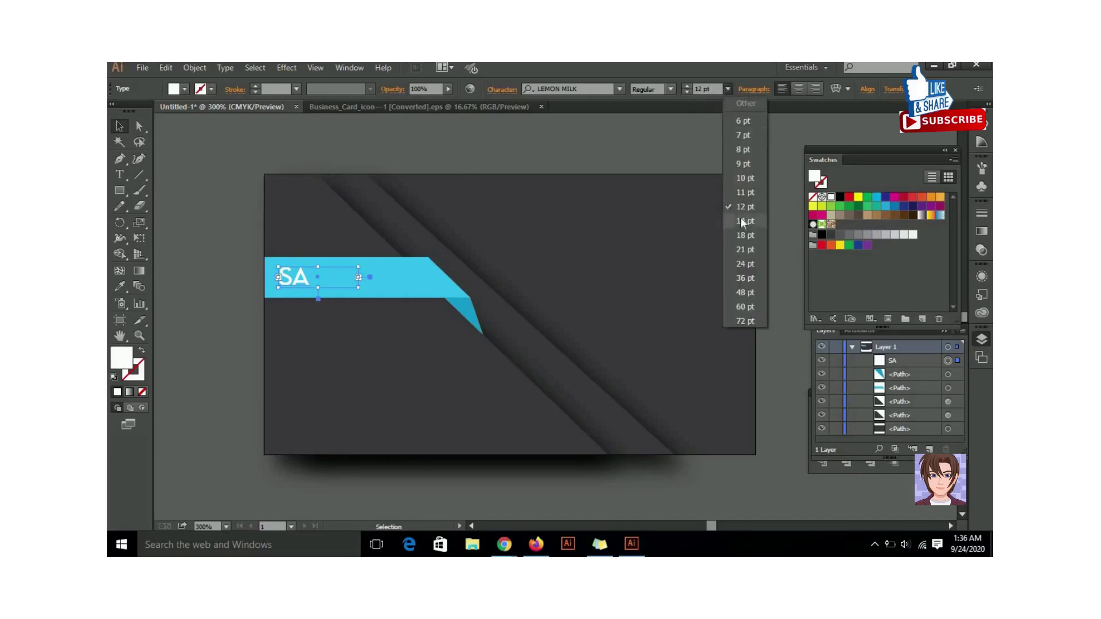
click(741, 218)
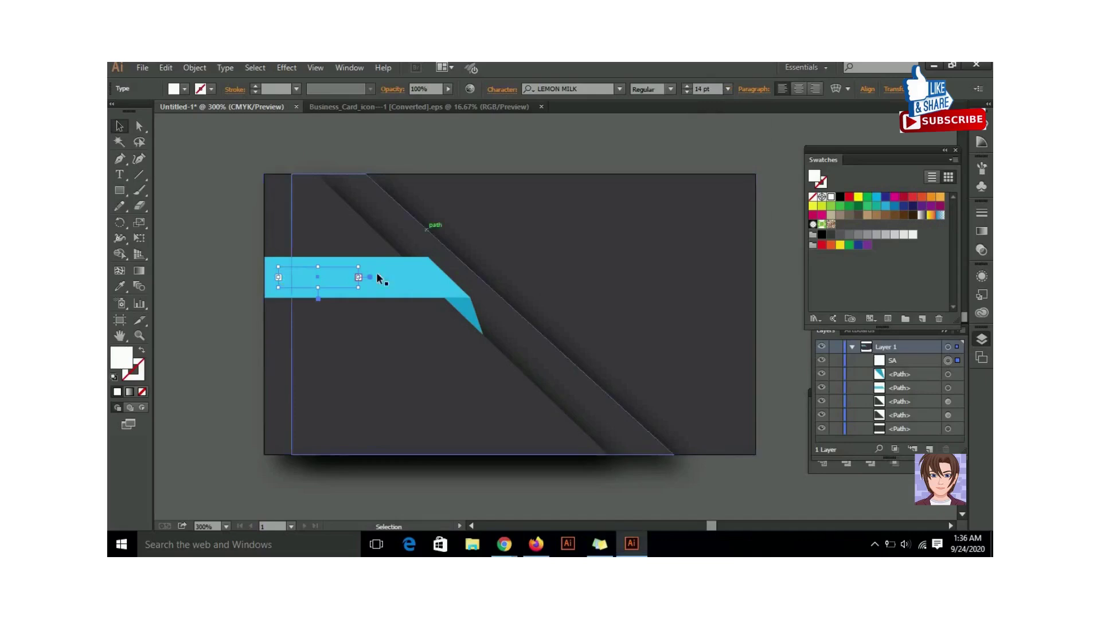
mouse_move(359, 288)
mouse_down()
mouse_move(379, 286)
mouse_move(321, 291)
mouse_move(396, 294)
mouse_move(368, 276)
mouse_move(384, 284)
mouse_move(368, 290)
mouse_up()
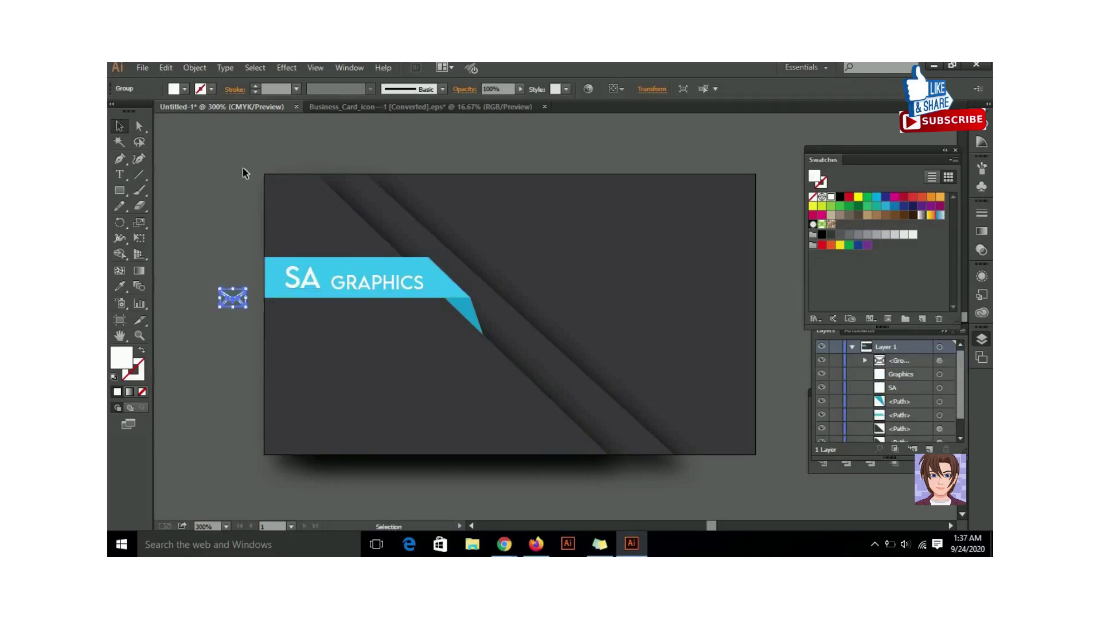
Step: Switch to the icon sheet document and select the outline house icon beside PLACE
click(242, 167)
click(411, 106)
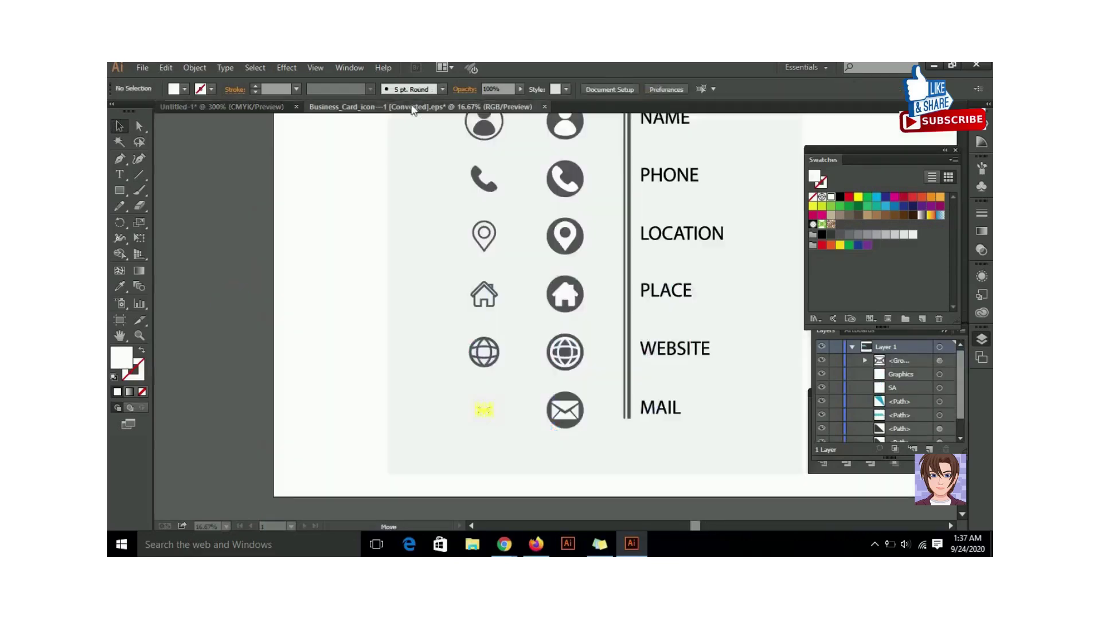
click(484, 296)
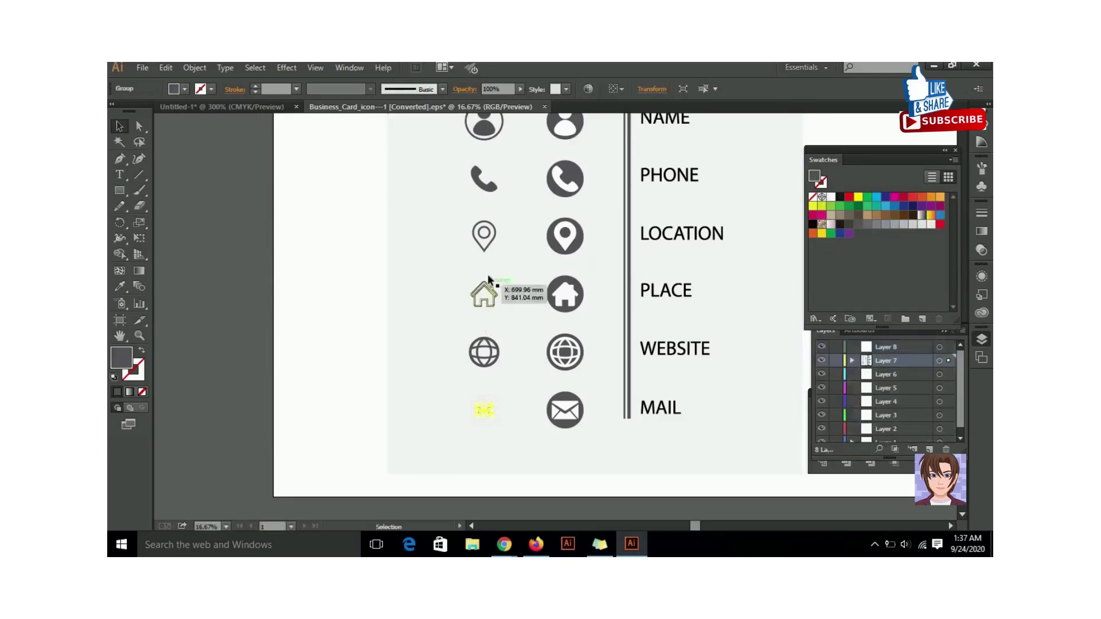